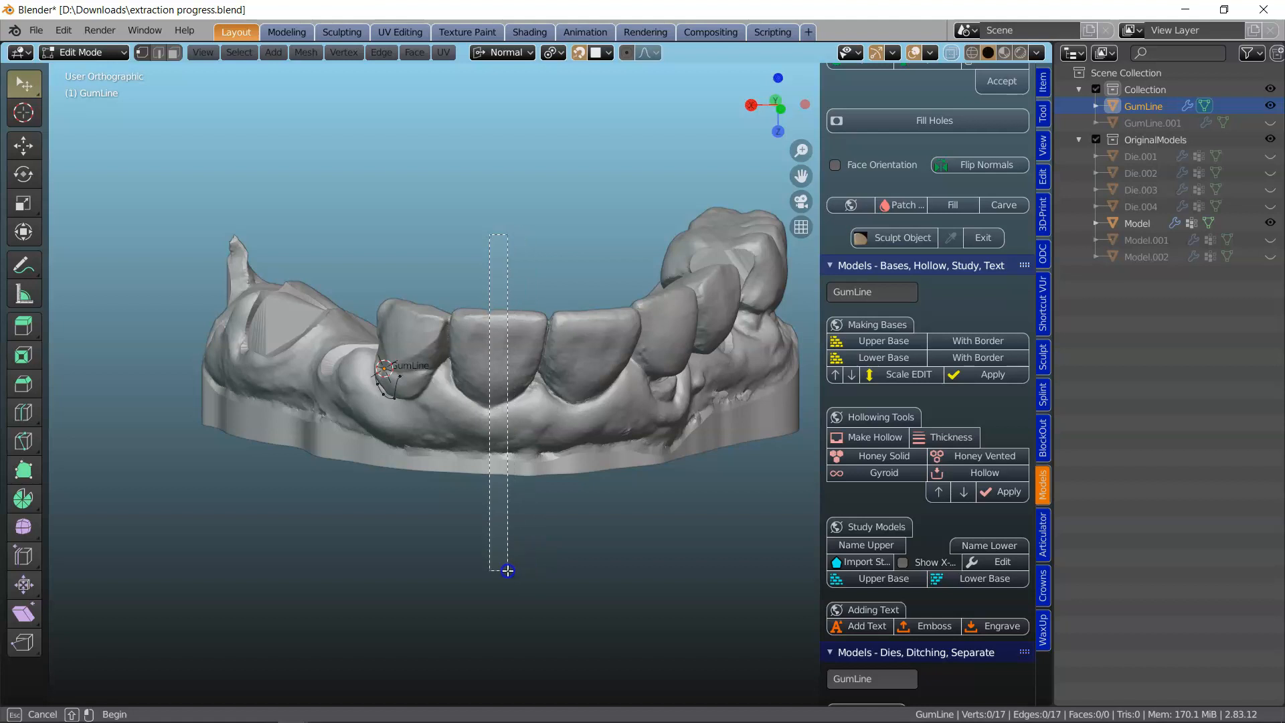
Select the Model object in Object Mode and examine its clipped cross-section around the internal wall left behind the front tooth
scroll(422, 456, down, 1)
middle_drag(421, 455, 641, 387)
scroll(597, 468, up, 5)
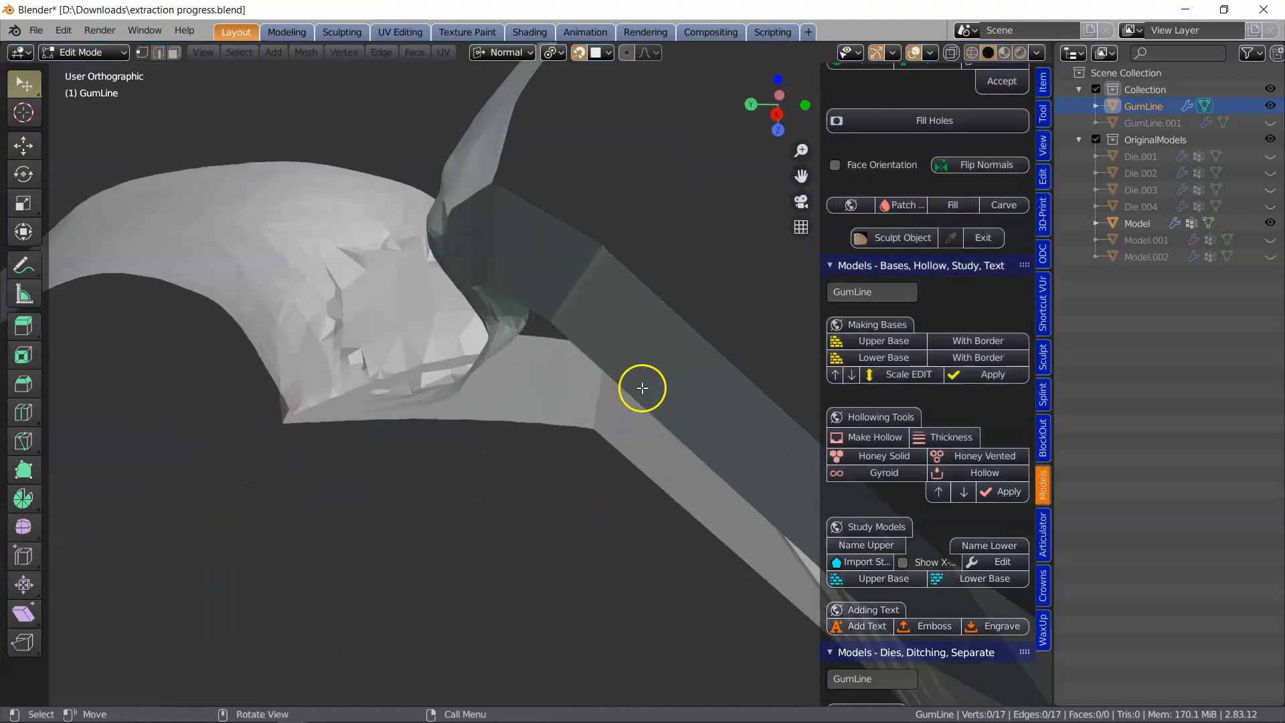
key(Tab)
click(668, 387)
scroll(680, 451, down, 2)
middle_drag(680, 451, 654, 411)
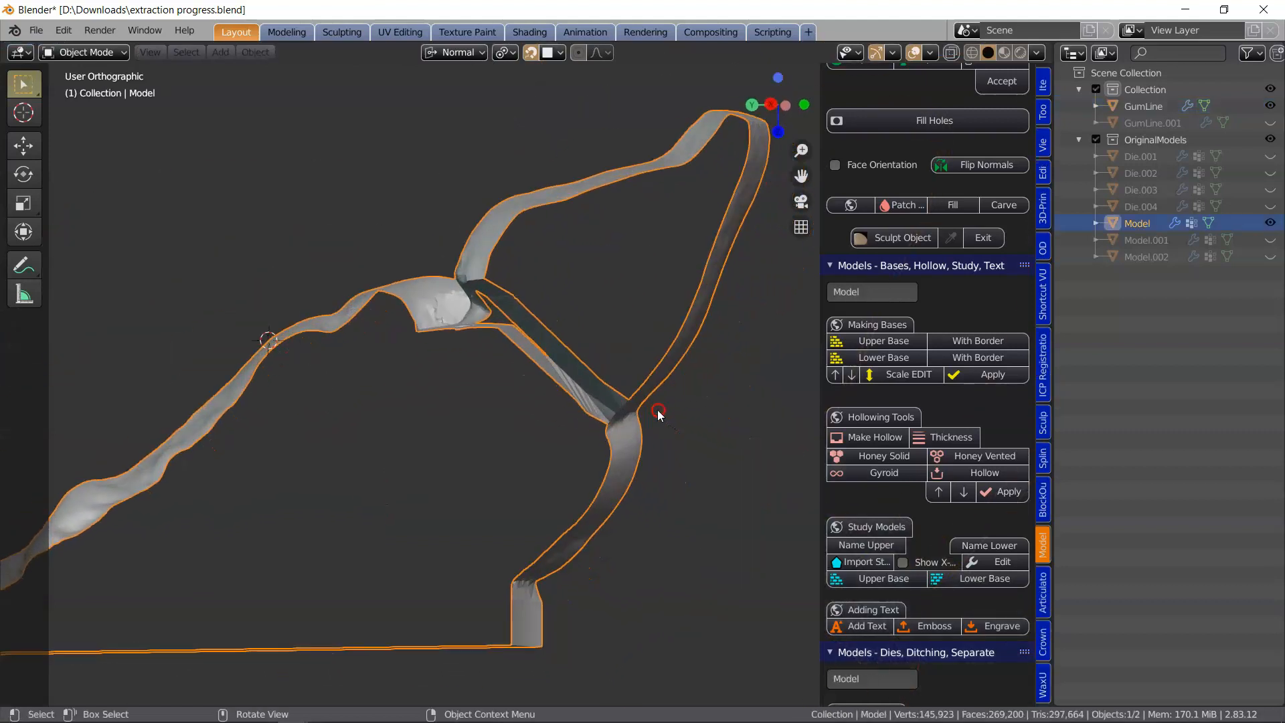
scroll(654, 435, up, 3)
shift+middle_drag(752, 484, 644, 492)
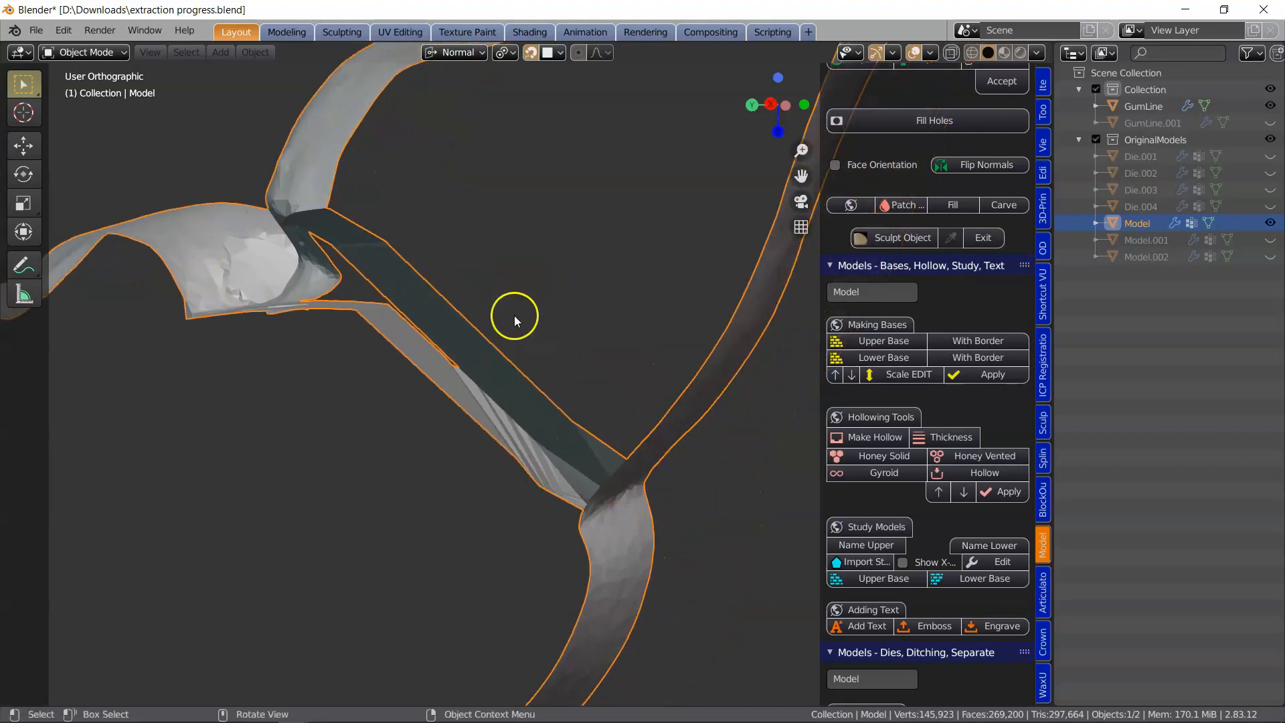
scroll(552, 395, down, 6)
middle_drag(569, 388, 515, 404)
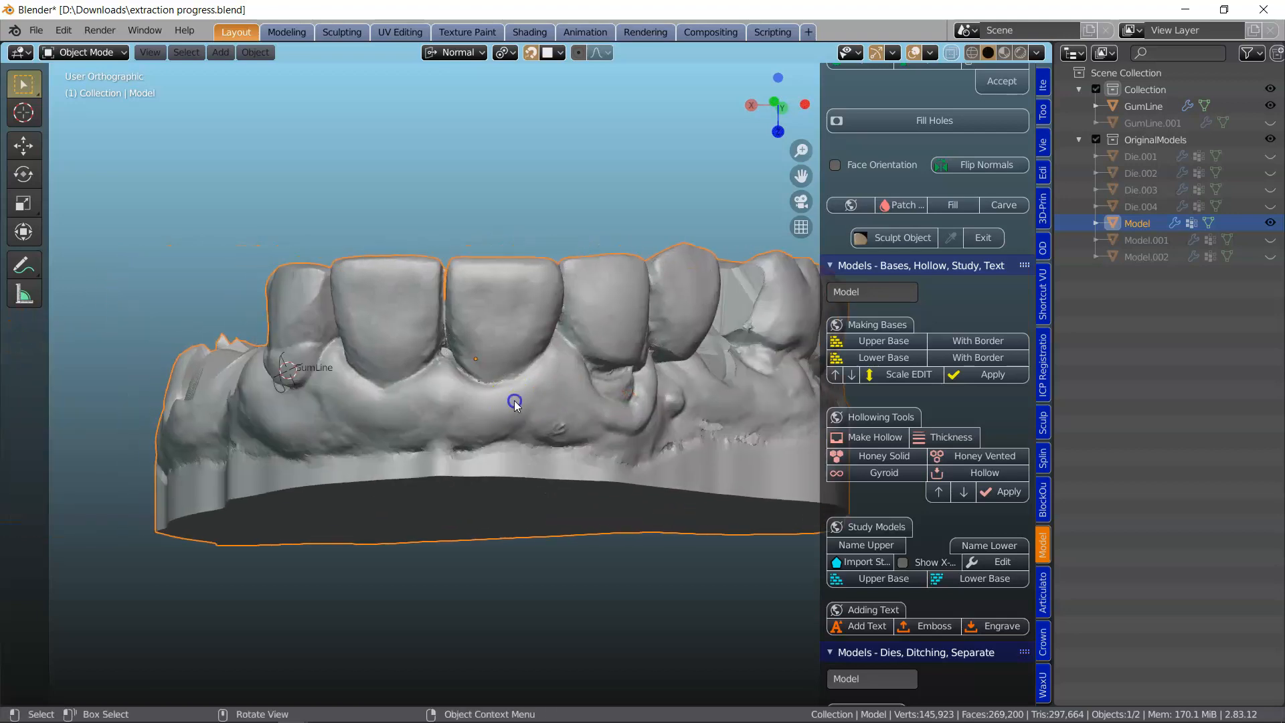
Inspect the Model's mesh in Edit Mode along the front tooth's gum margin for gaps and crowded vertices
scroll(515, 403, up, 6)
key(Tab)
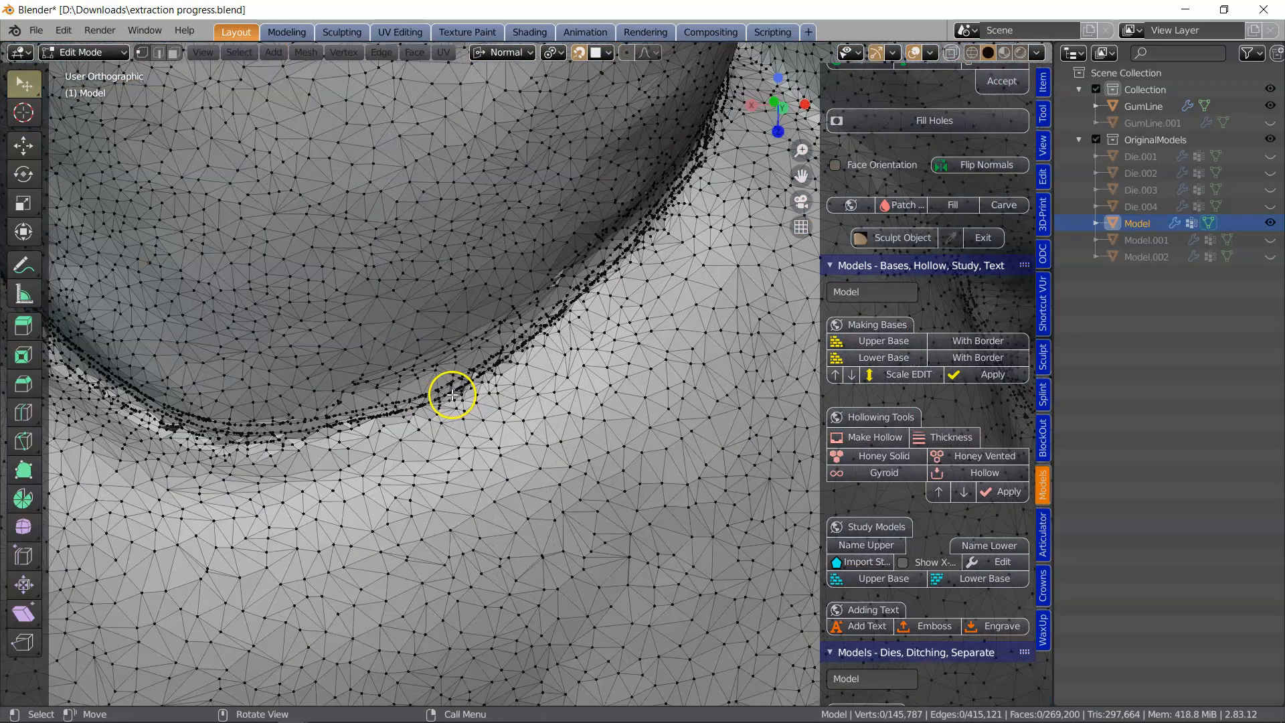
scroll(462, 388, up, 5)
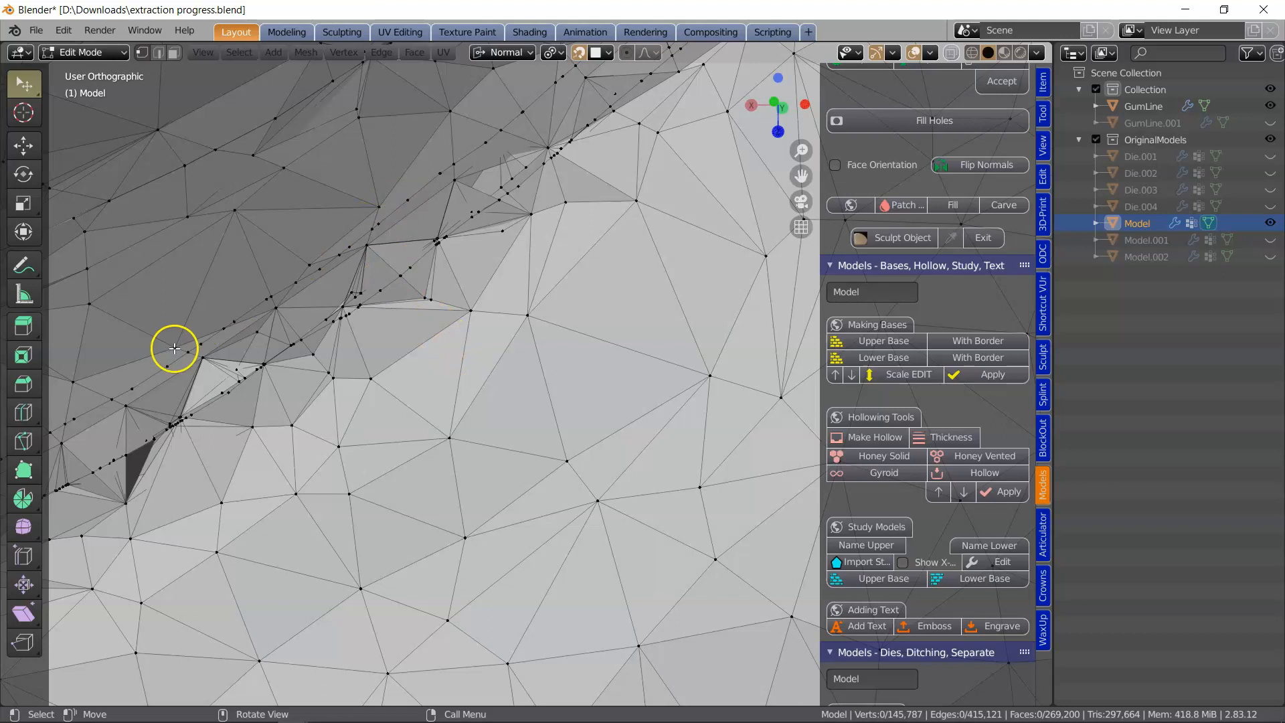
shift+middle_drag(265, 406, 472, 422)
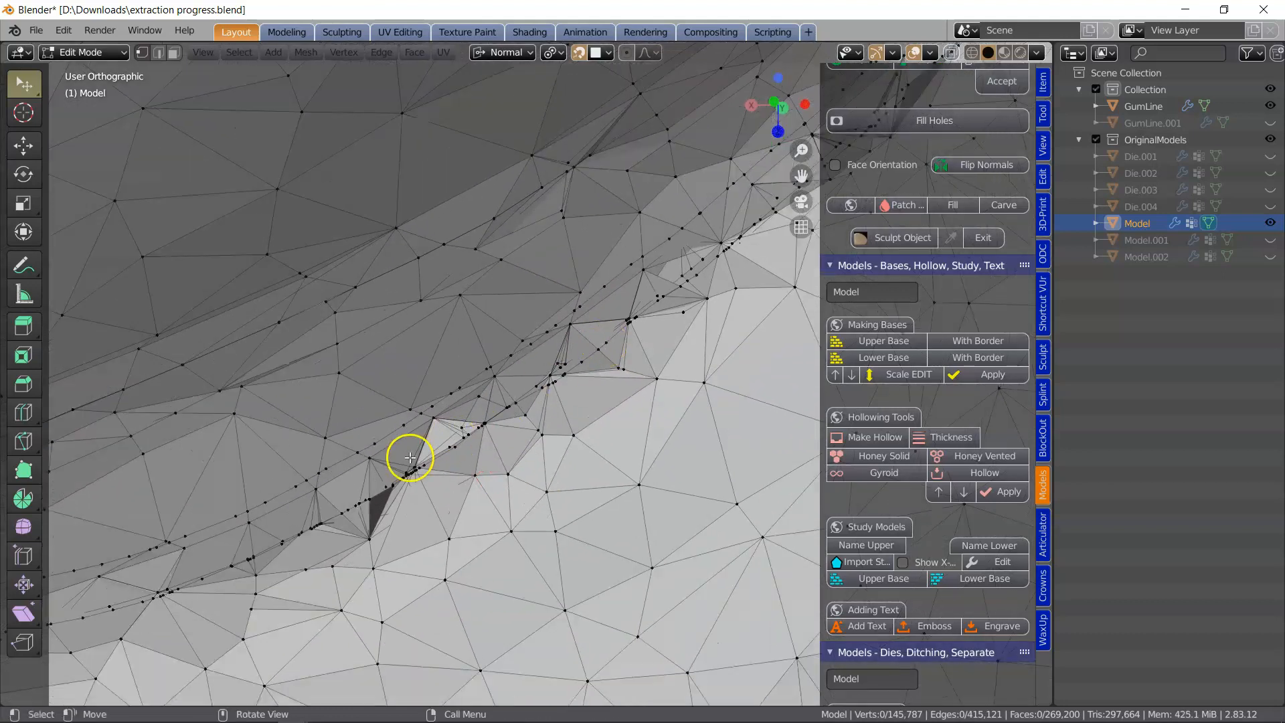
scroll(410, 458, up, 4)
scroll(492, 318, down, 8)
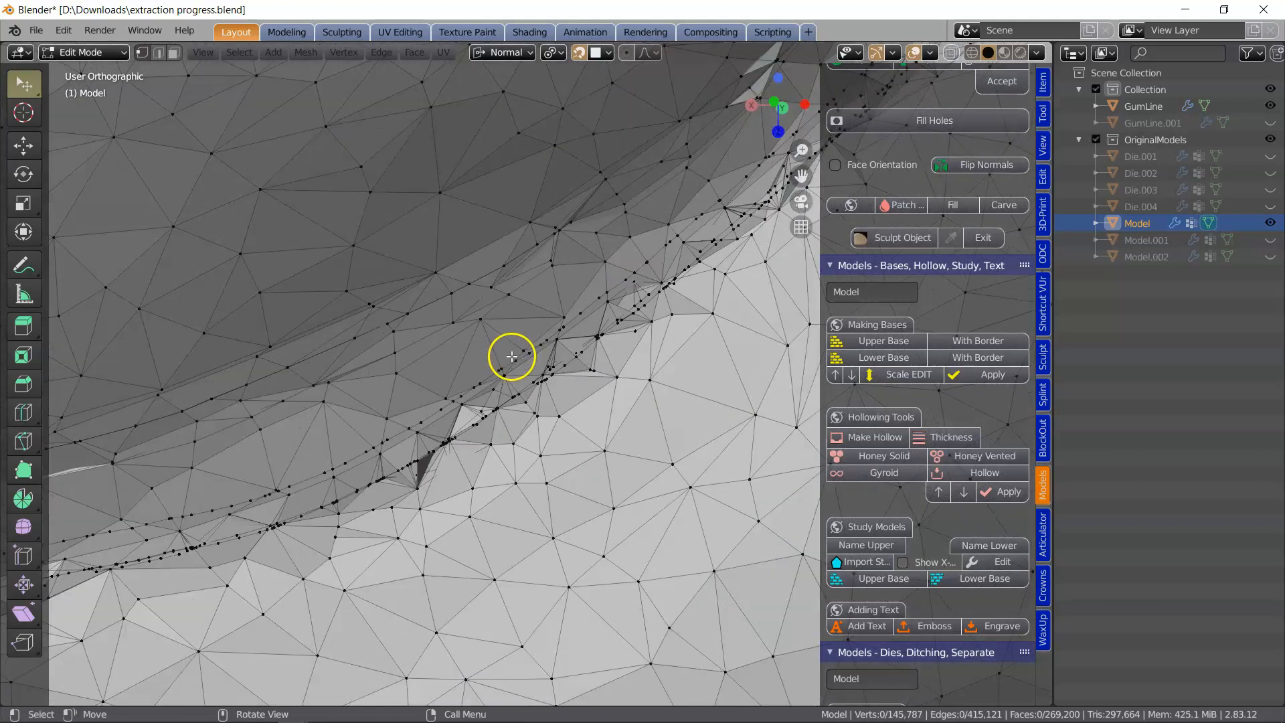
key(Tab)
scroll(514, 373, down, 10)
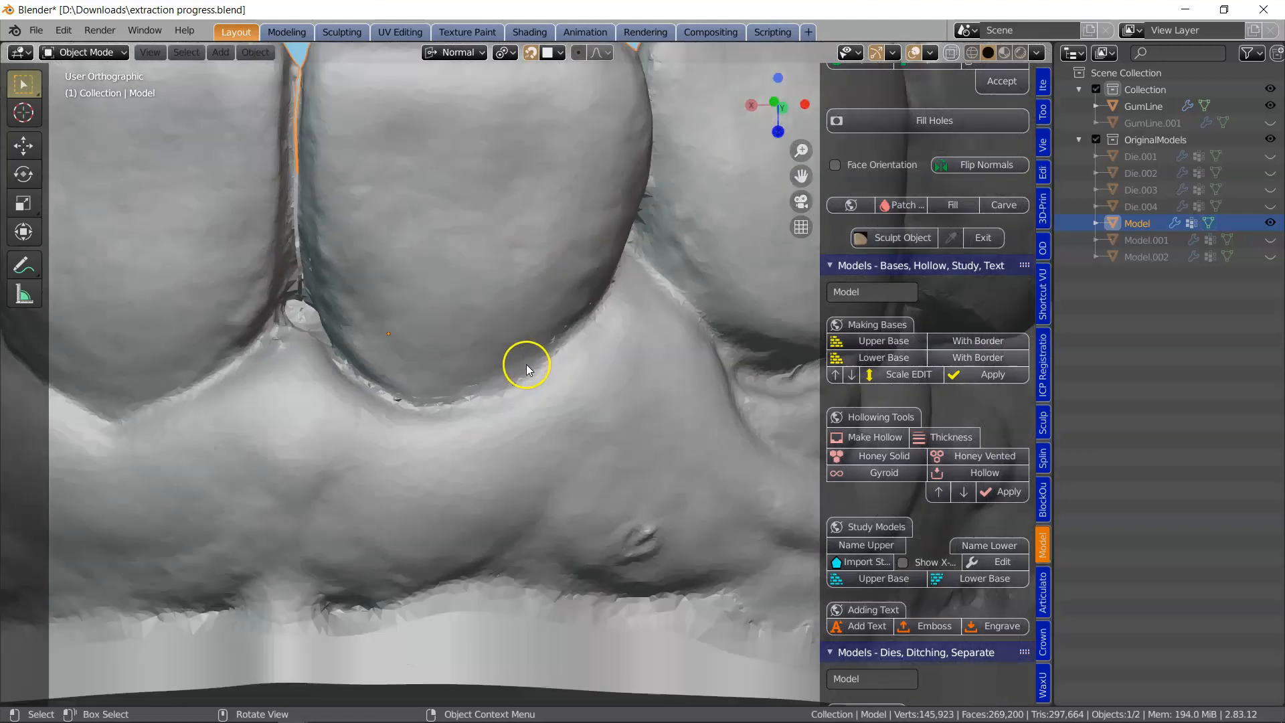
Delete the short GumLine curve object at the gum margin of the tooth beside the extraction gap
middle_drag(489, 369, 568, 372)
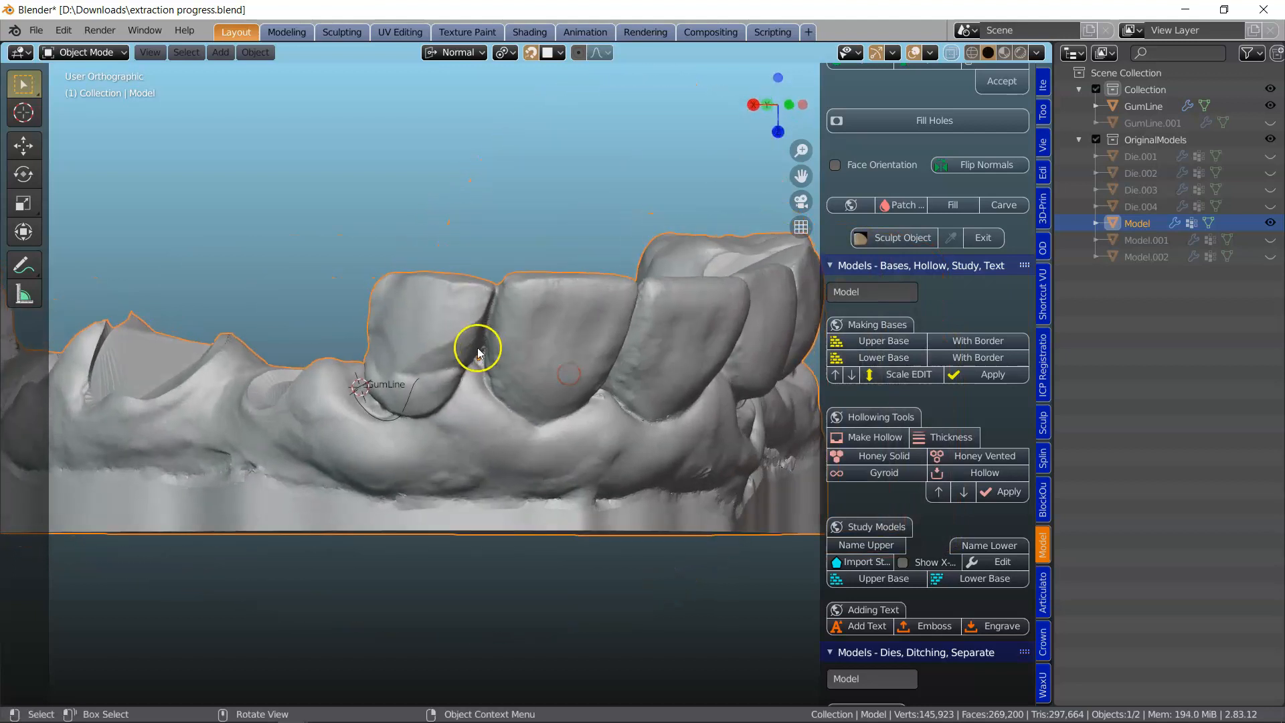
scroll(477, 353, up, 5)
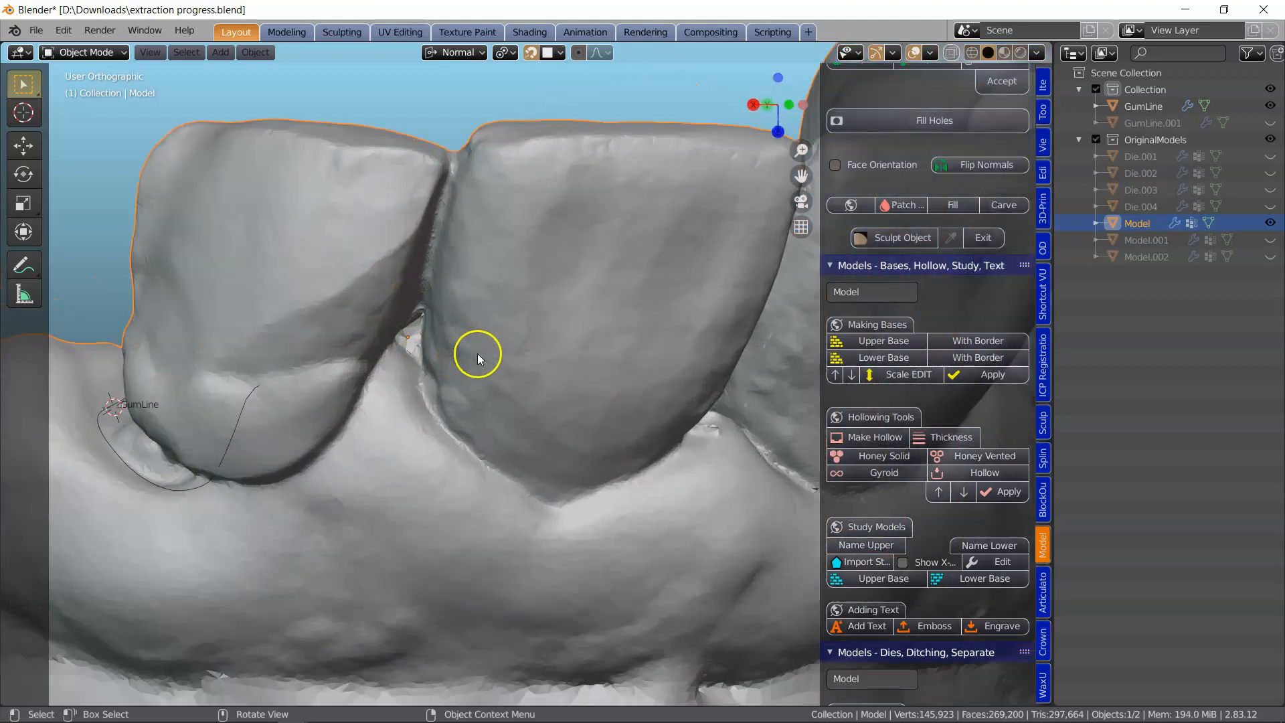
click(247, 405)
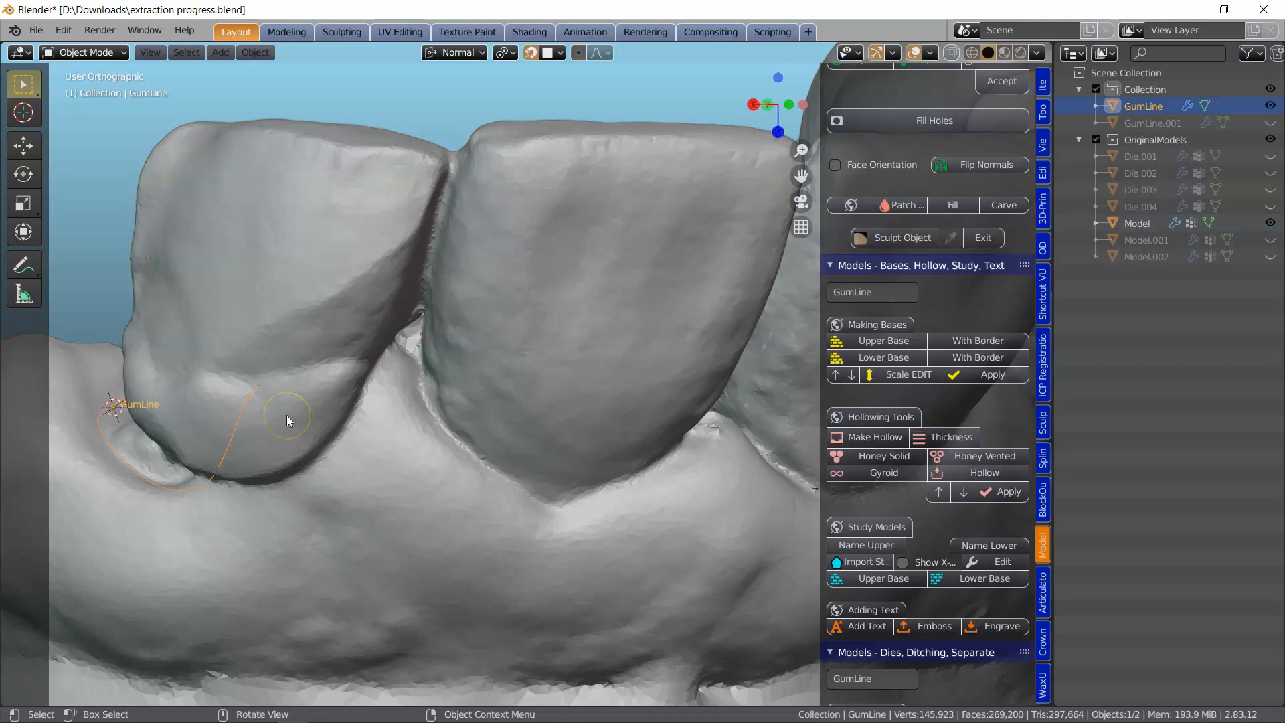
key(x)
click(257, 419)
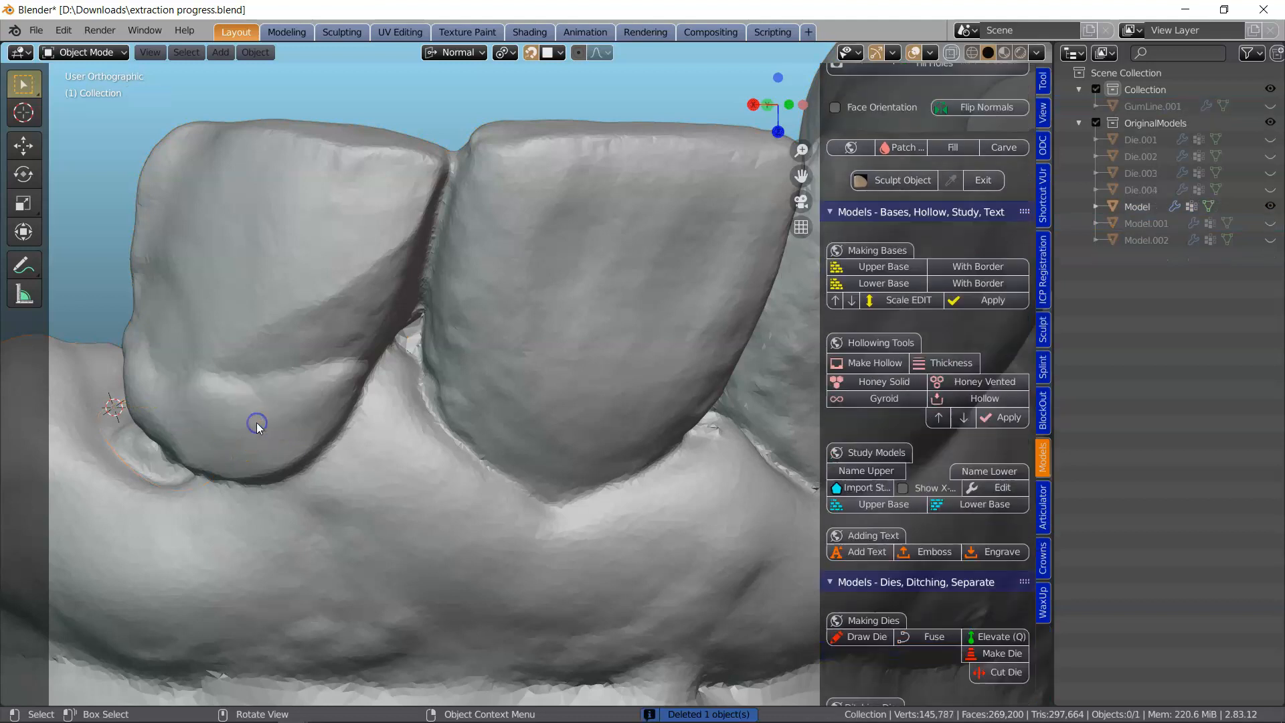
Examine the front teeth, their gum margins and the extraction sites from the side, above and front
scroll(435, 401, down, 5)
middle_drag(435, 401, 505, 403)
shift+middle_drag(636, 381, 457, 384)
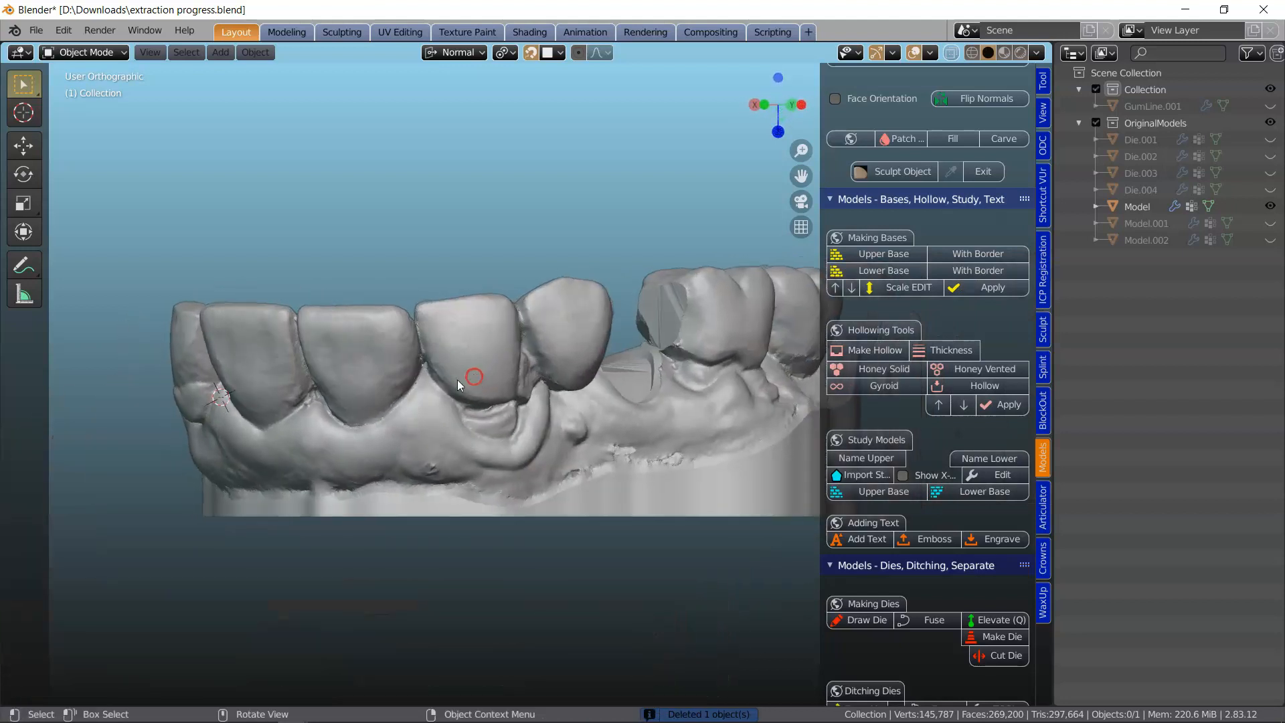
middle_drag(616, 396, 548, 397)
middle_drag(554, 321, 571, 412)
scroll(499, 352, up, 5)
scroll(485, 291, down, 5)
middle_drag(625, 450, 598, 331)
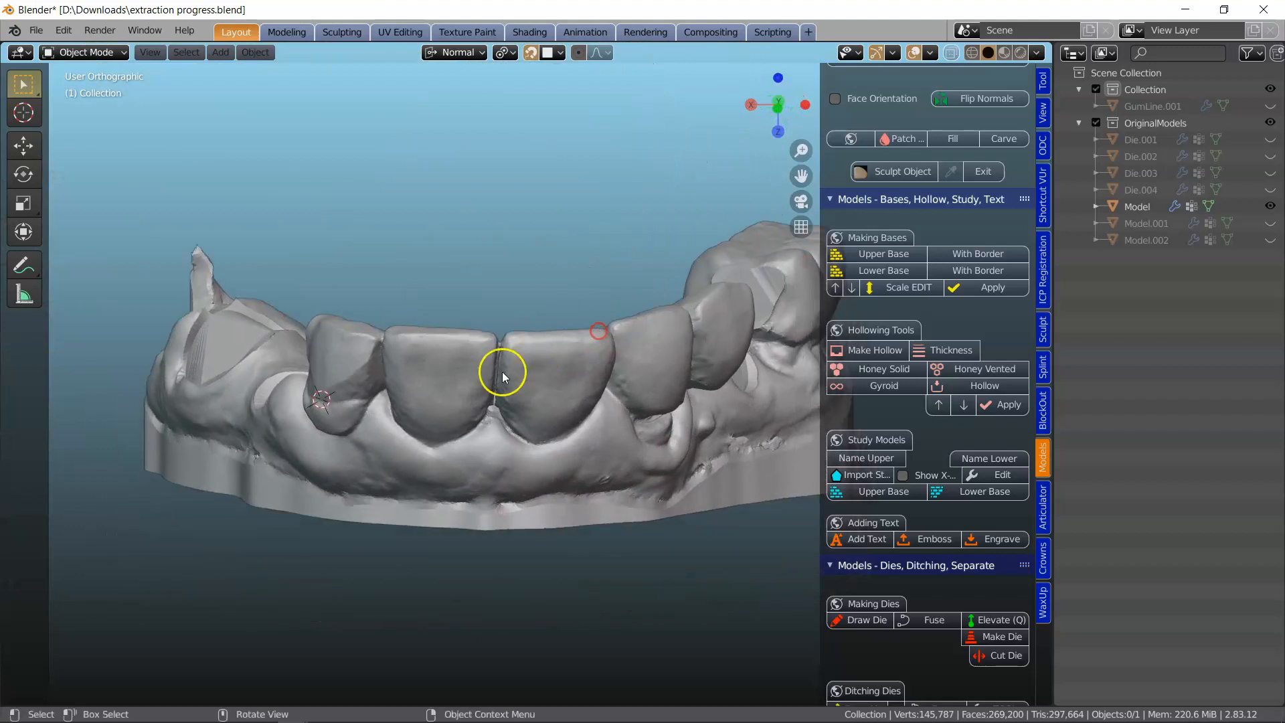
Select the Model and clip the view to a narrow vertical slice through a front tooth to examine its interior
click(504, 404)
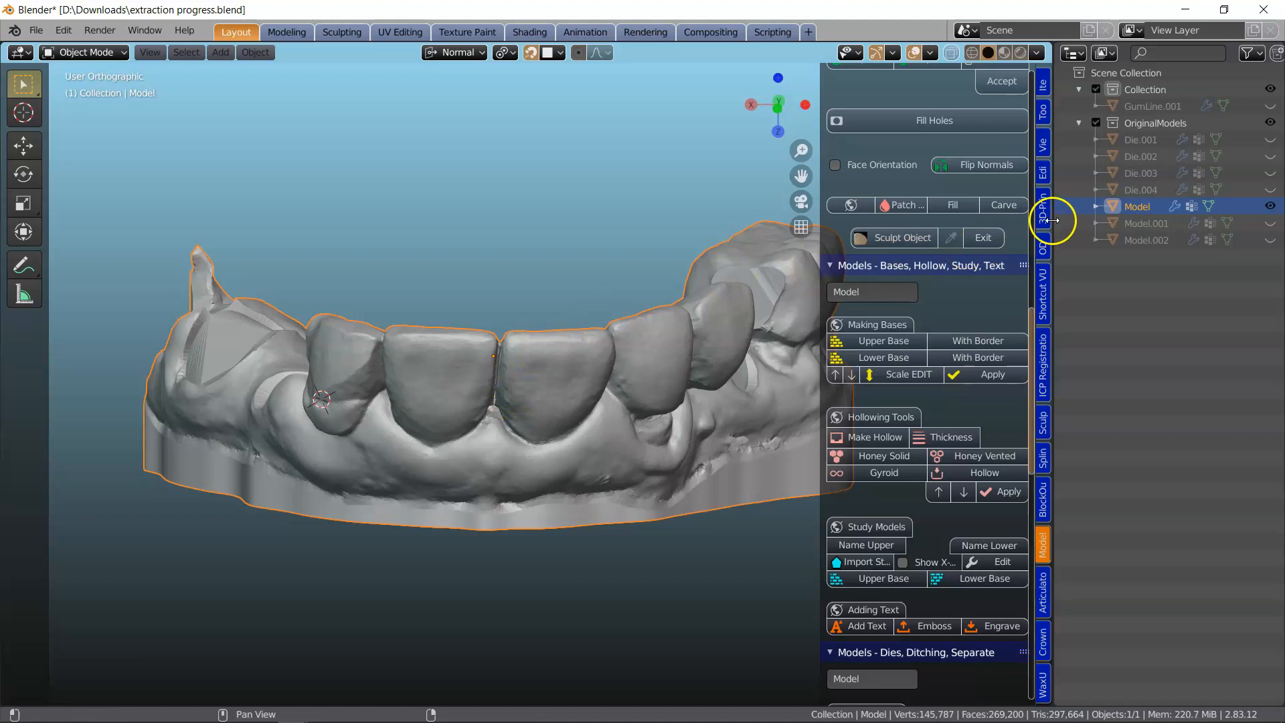
drag(1052, 220, 1032, 220)
click(511, 361)
middle_drag(511, 361, 519, 353)
key(alt+b)
drag(436, 216, 460, 594)
middle_drag(432, 469, 573, 403)
scroll(640, 472, up, 6)
Show the Model's modifier properties in place of the Outliner and remove its Boolean modifier
click(1055, 54)
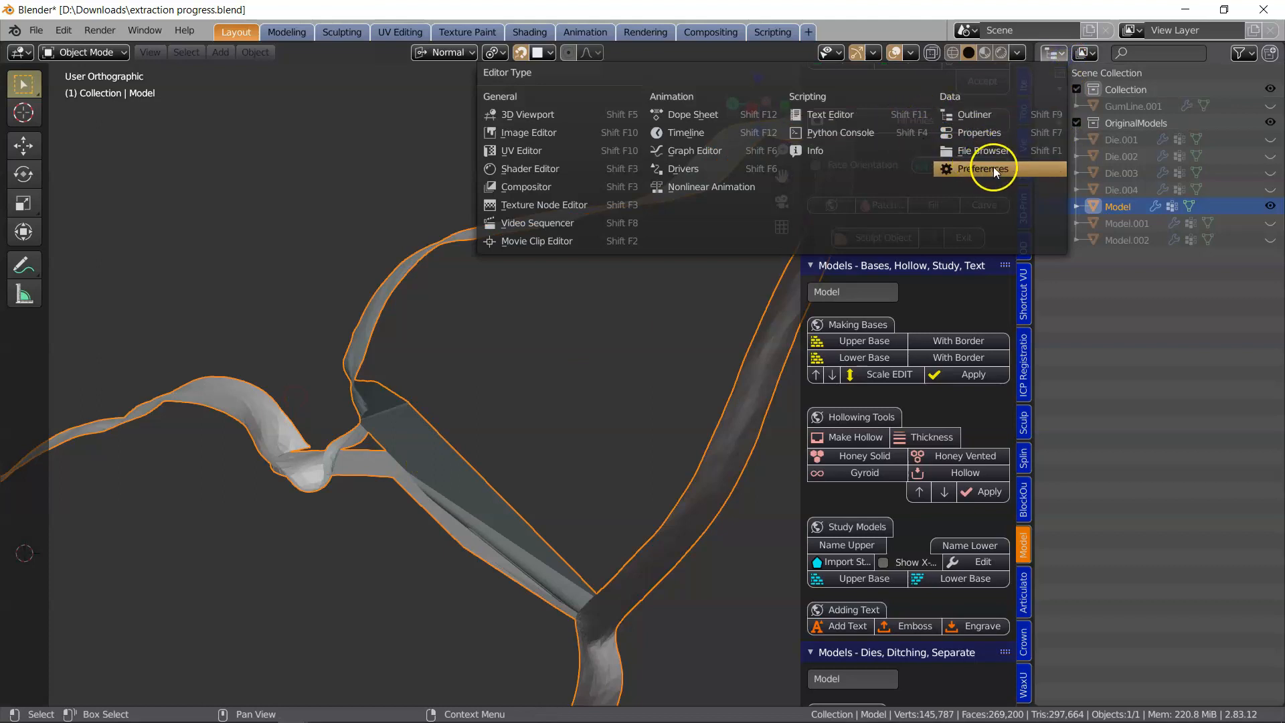
click(984, 133)
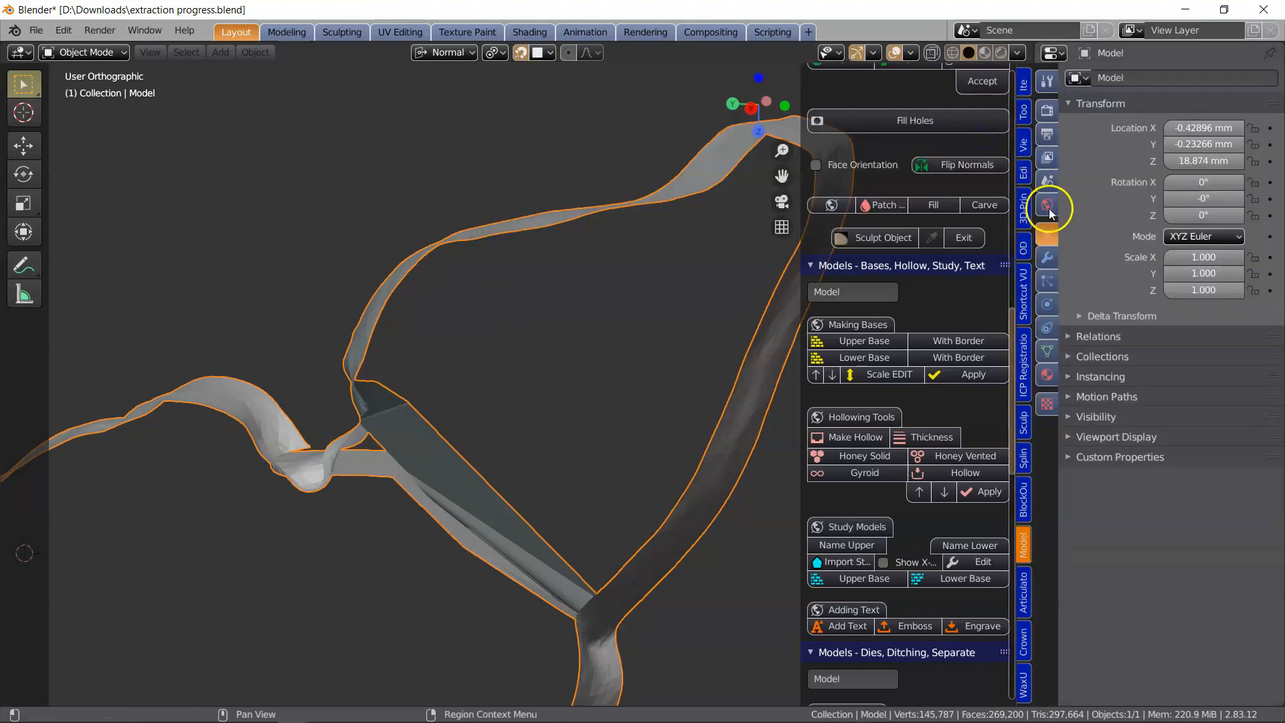
click(1047, 253)
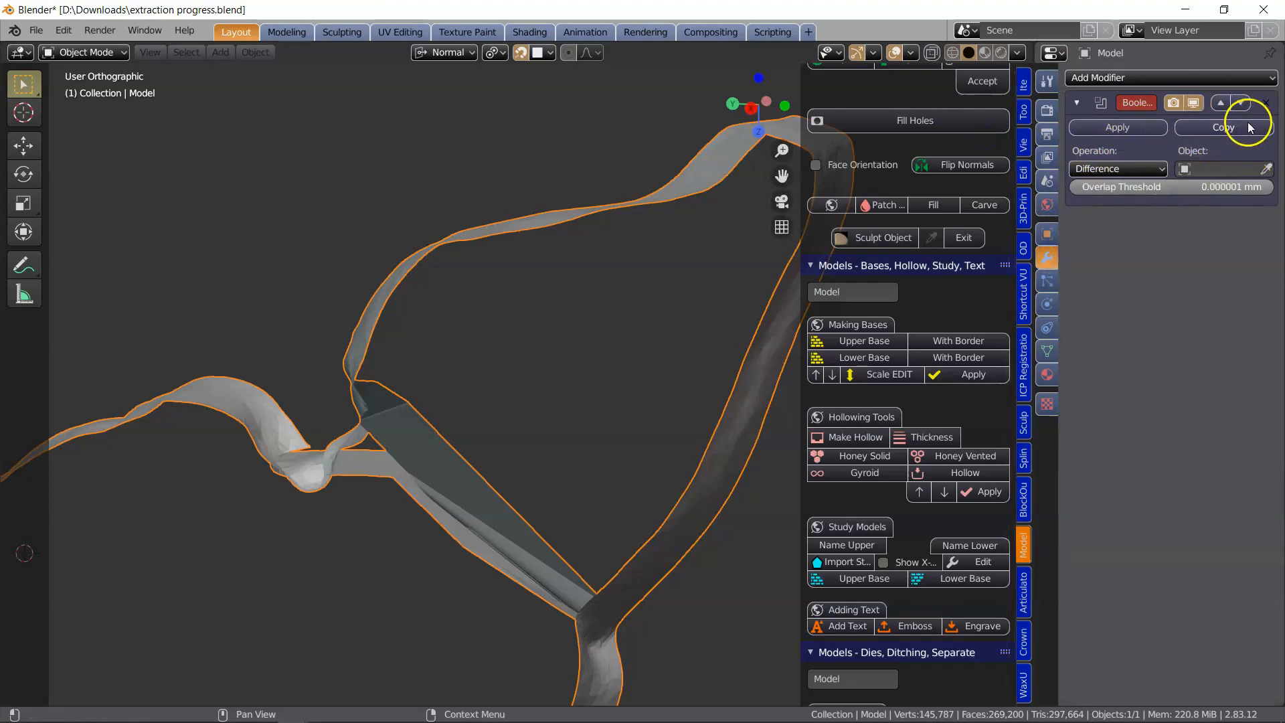
click(1266, 104)
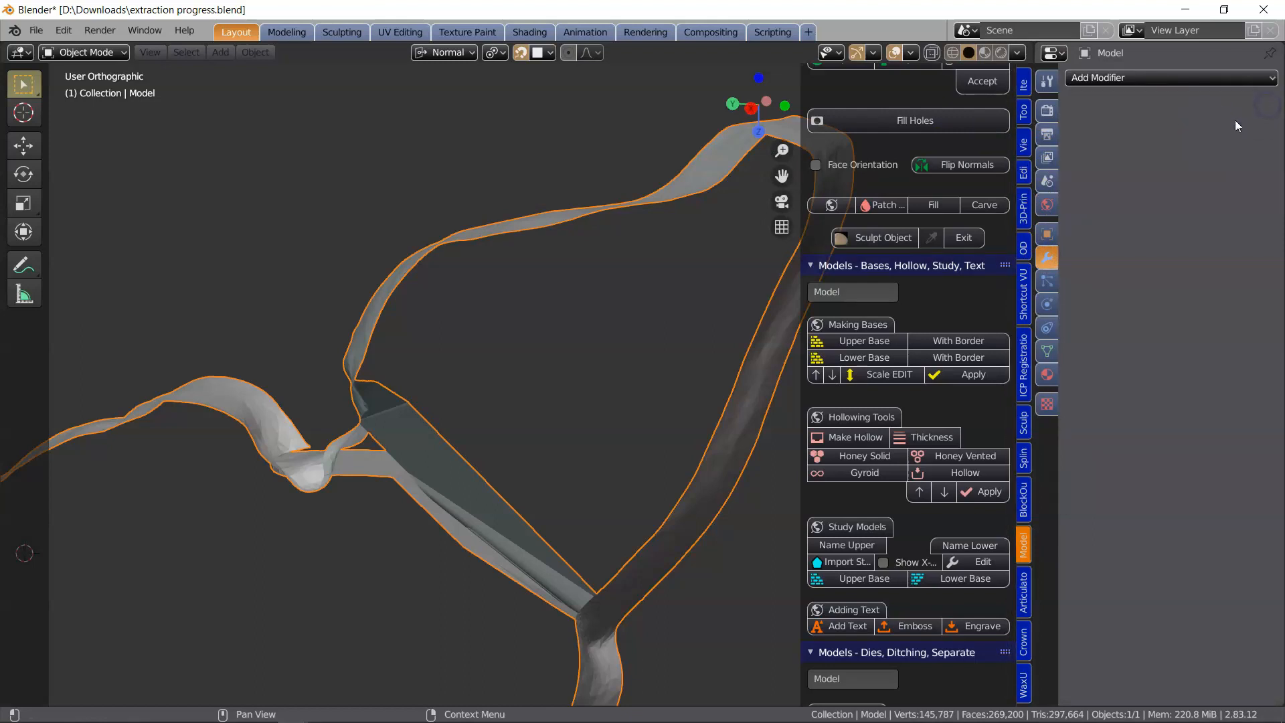
Add a Remesh modifier to the Model in Voxel mode with a 0.1 mm voxel size and apply it
click(1179, 79)
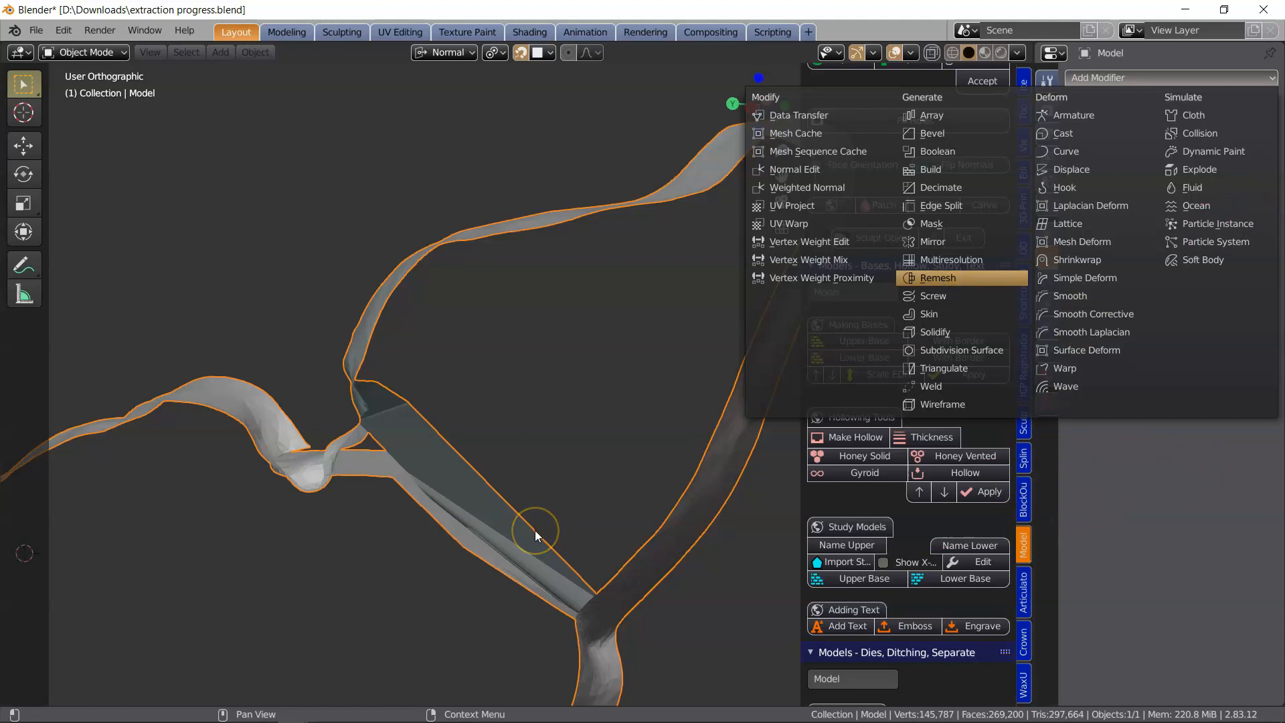
key(Return)
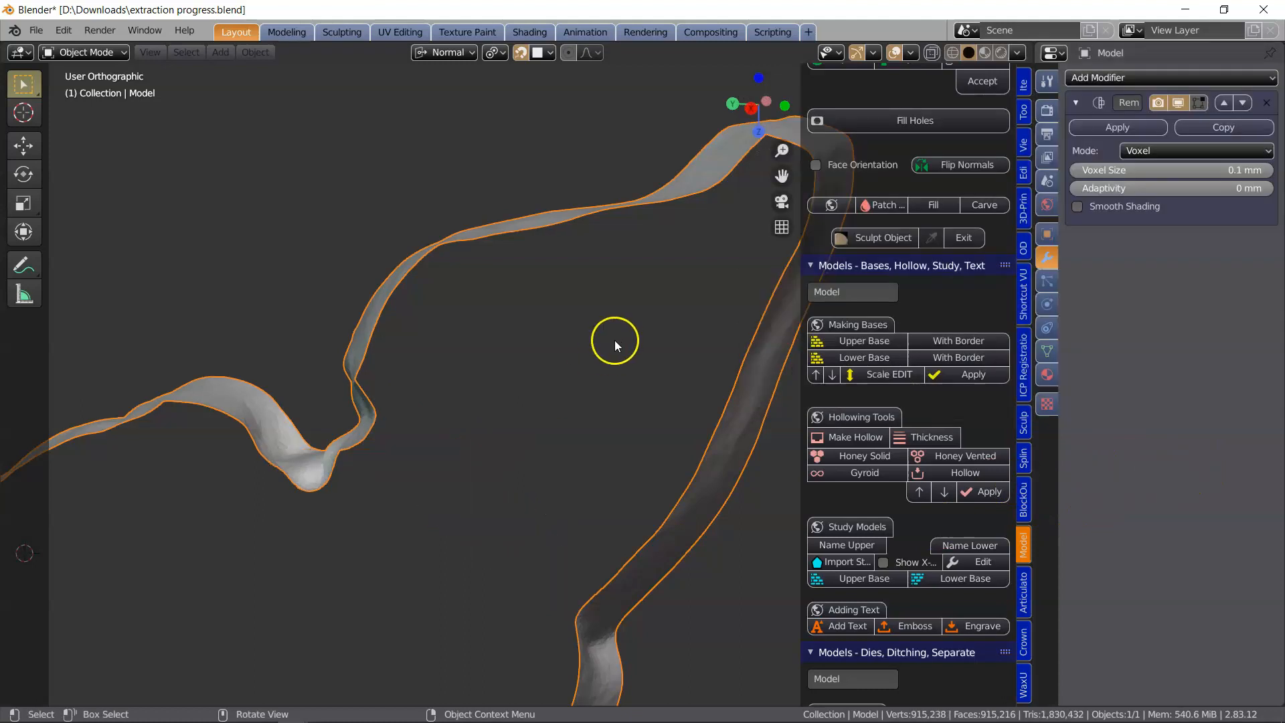
scroll(444, 505, down, 2)
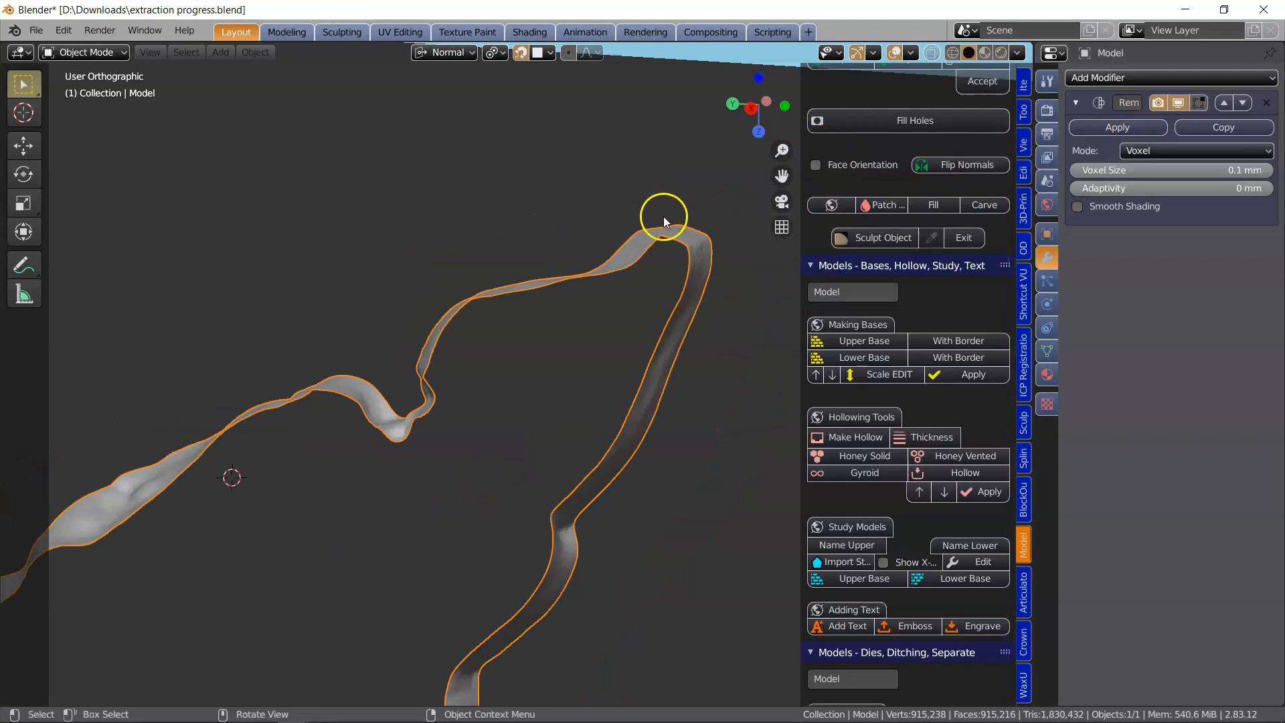
middle_drag(589, 345, 572, 321)
click(1136, 137)
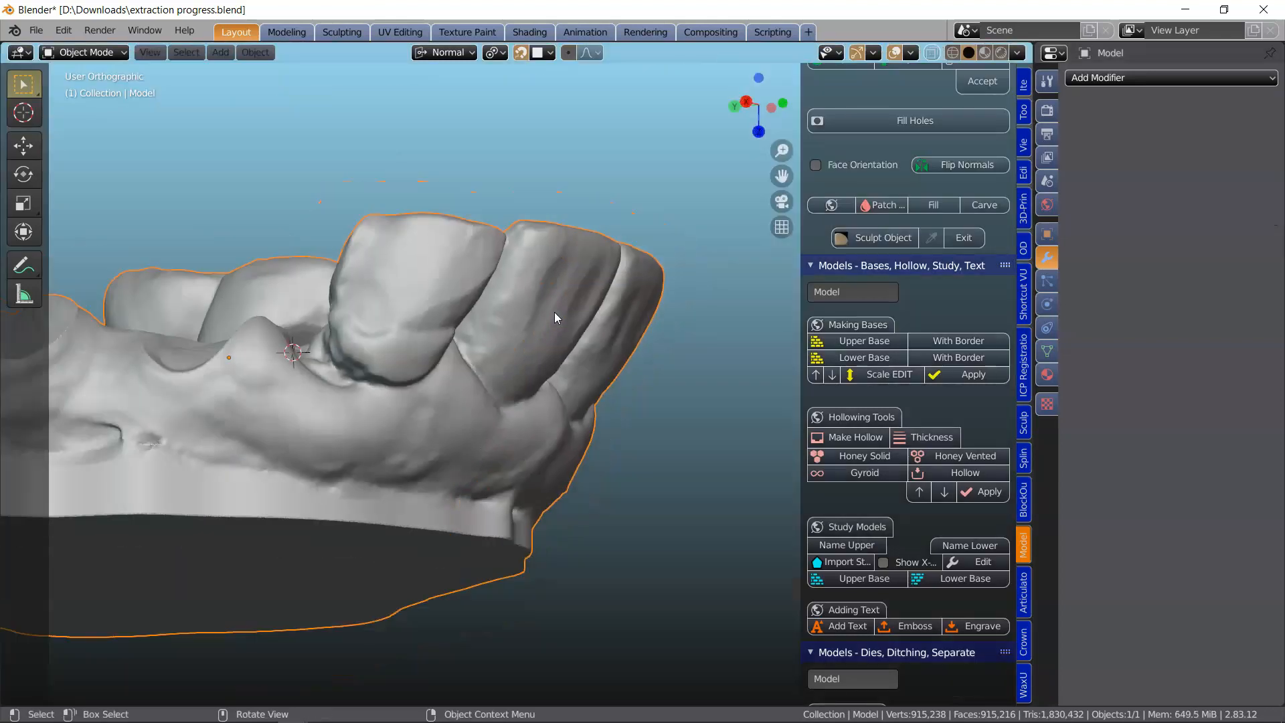
Inspect the remeshed Model's surface and its Edit Mode mesh around the tooth beside the extraction gap
middle_drag(554, 312, 416, 332)
shift+middle_drag(392, 381, 607, 292)
scroll(404, 352, down, 1)
scroll(404, 351, up, 3)
middle_drag(404, 353, 445, 360)
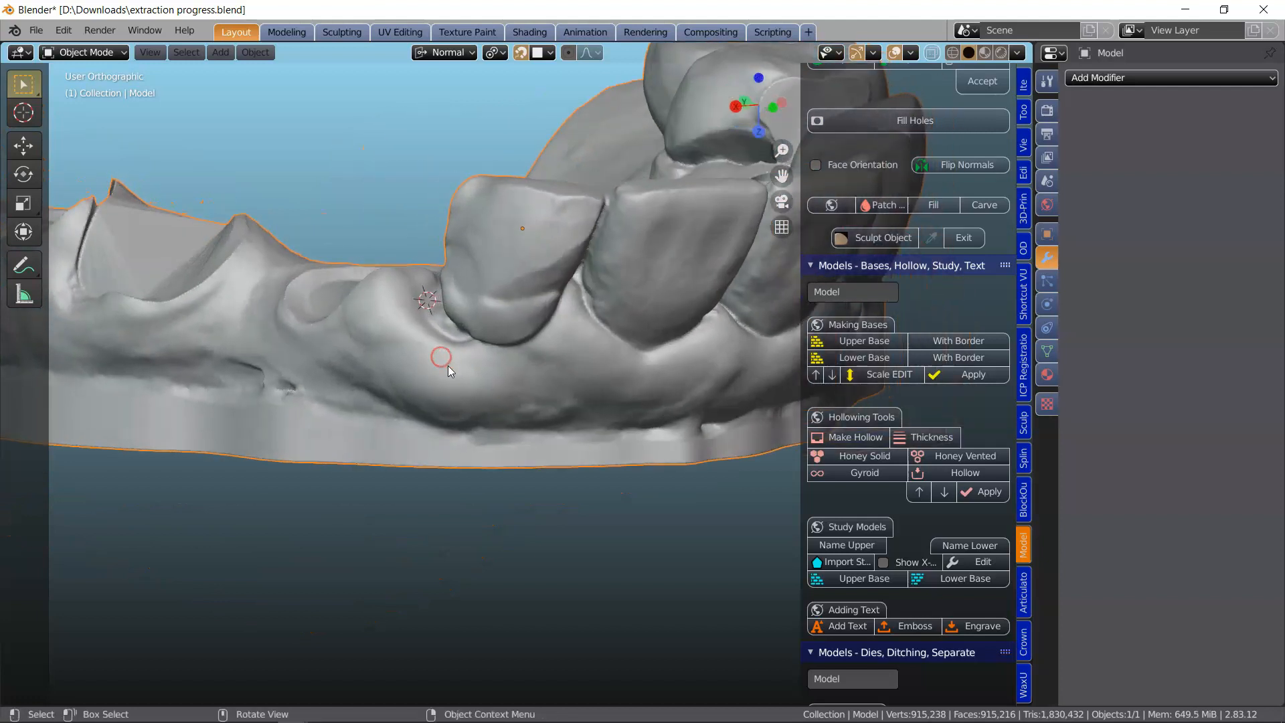
scroll(439, 355, up, 4)
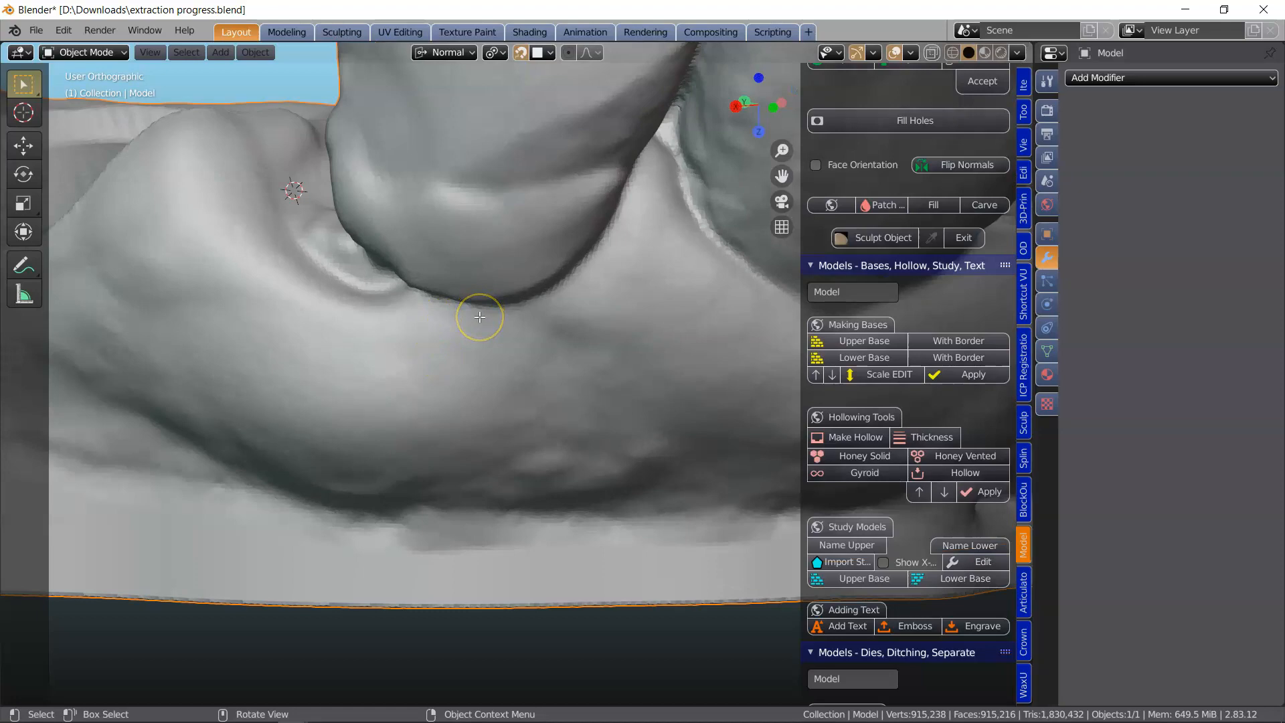
key(Tab)
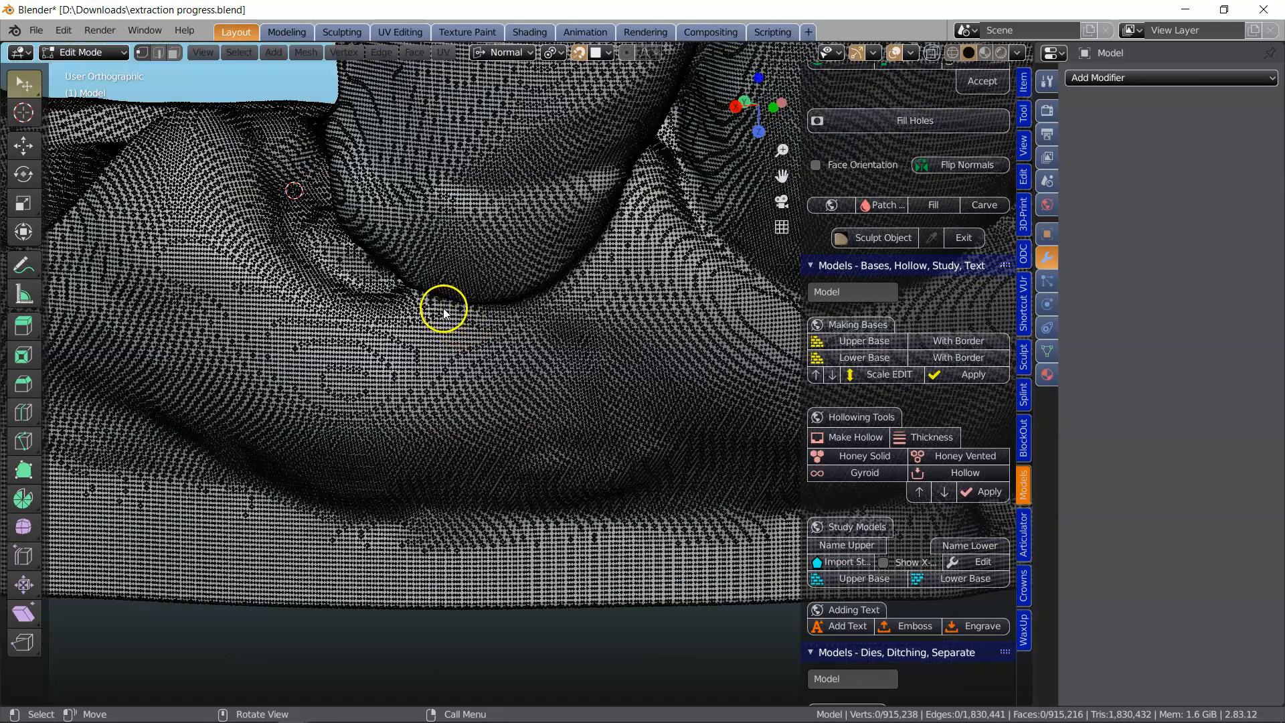
key(Tab)
Start a new gum line at the outer gum margin of the tooth beside the gap and extrude it along that tooth
shift+right_click(440, 304)
scroll(947, 503, down, 10)
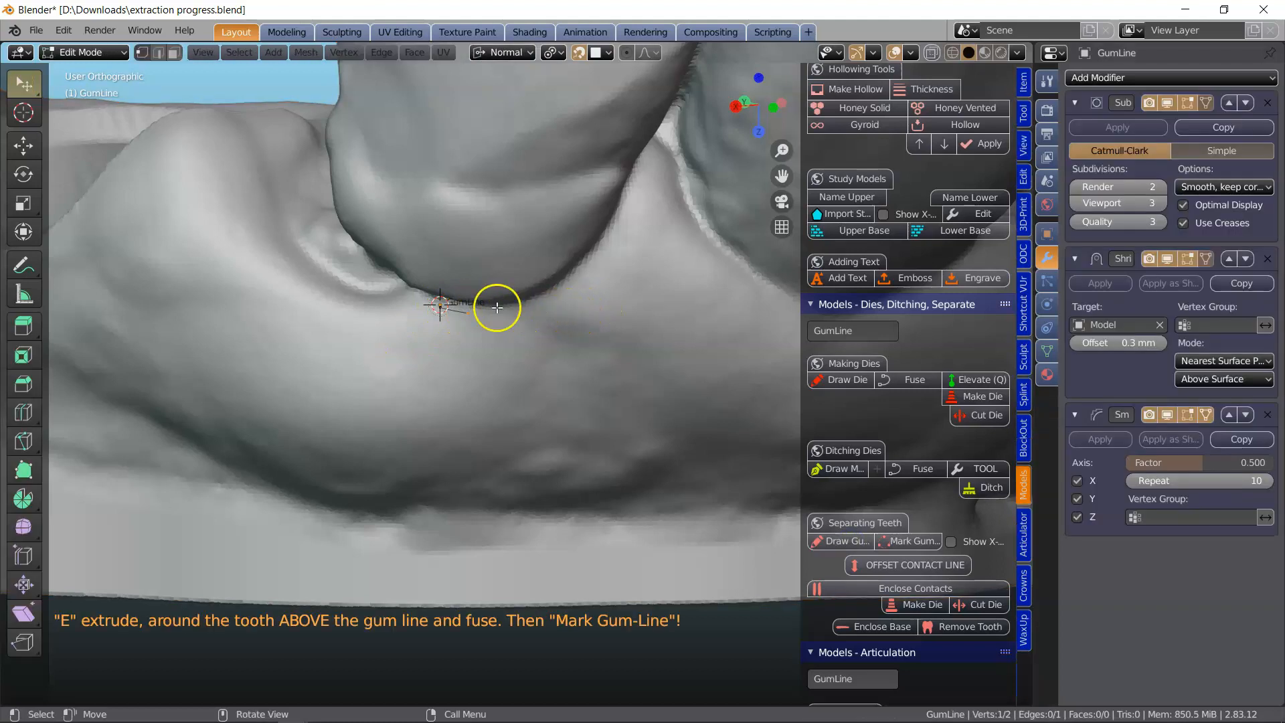
key(e)
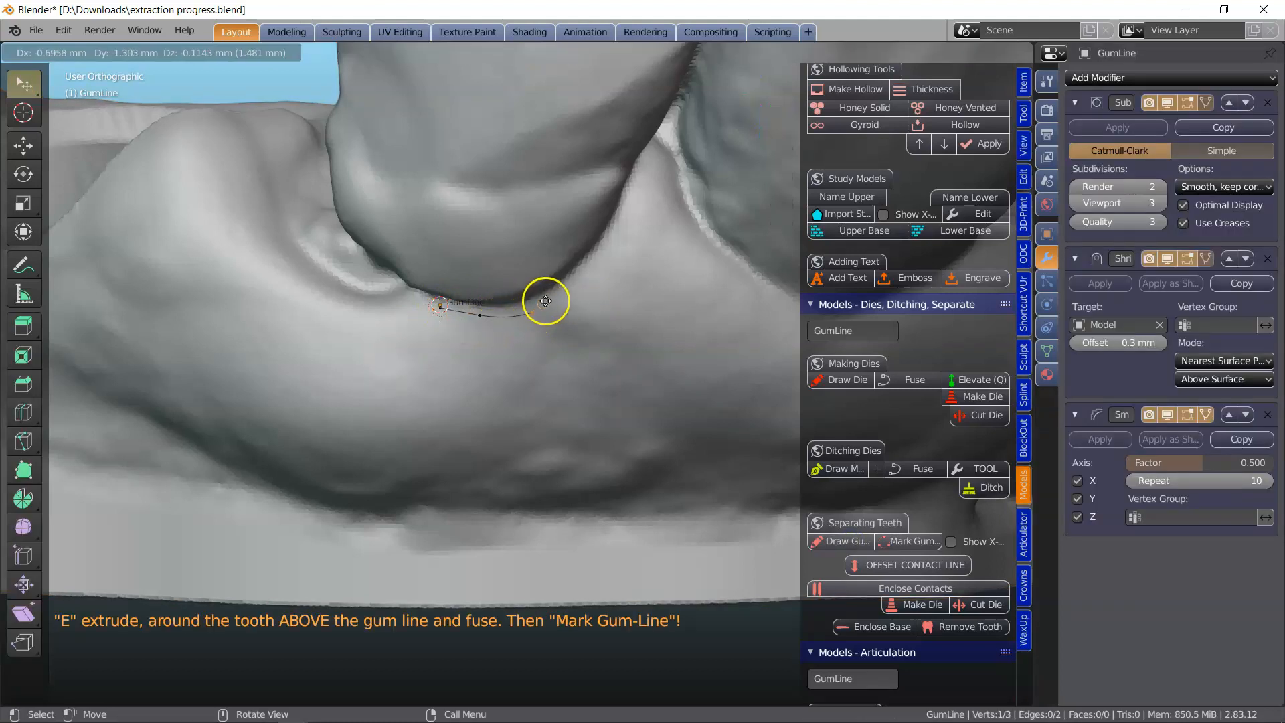
click(545, 304)
key(e)
click(599, 258)
Extrude the gum line over the gum peak between the teeth and down to the adjacent front tooth's margin
key(e)
click(624, 217)
key(e)
click(651, 194)
key(e)
click(686, 206)
key(e)
click(736, 286)
Continue the gum line along the adjacent front tooth's outer gum margin up to the space between the two central teeth
shift+middle_drag(717, 276, 355, 253)
scroll(374, 261, down, 1)
middle_drag(442, 282, 375, 285)
key(e)
click(452, 307)
key(e)
click(506, 323)
key(e)
click(559, 313)
key(e)
click(615, 288)
key(e)
click(654, 253)
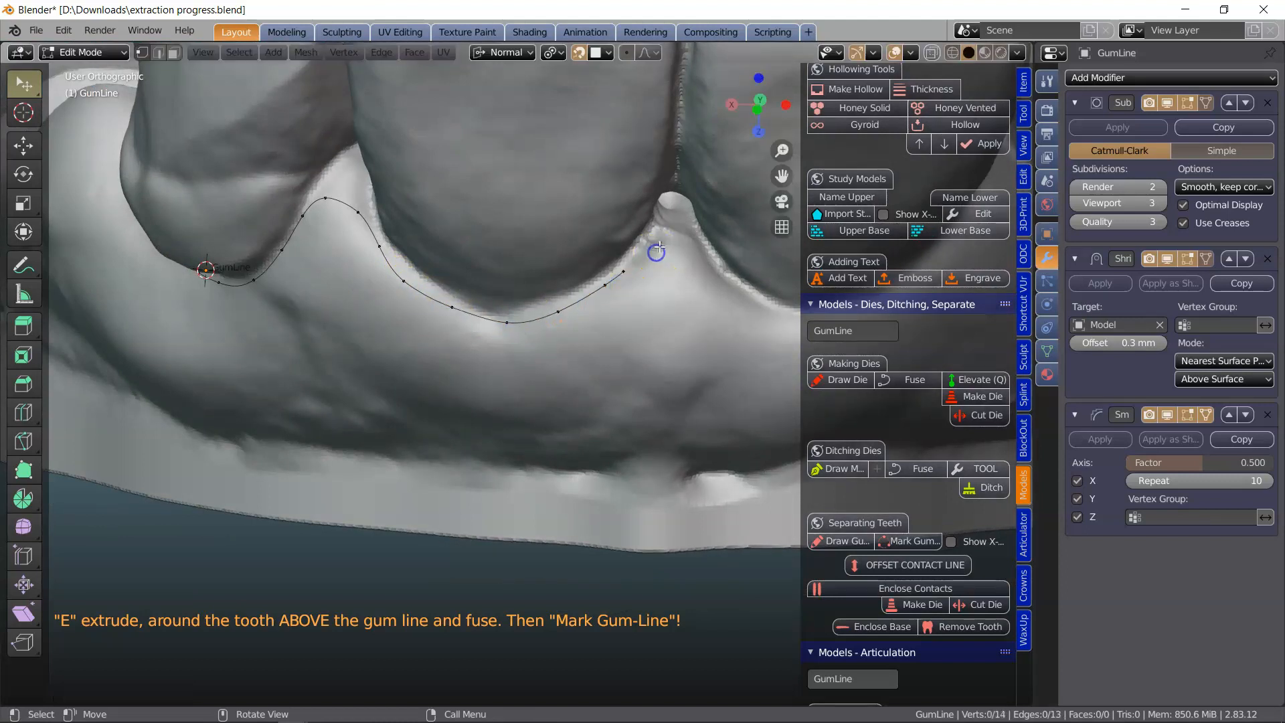
key(e)
click(662, 236)
Carry the gum line through the space between the central teeth onto the inner side of the gum
middle_drag(656, 235, 482, 313)
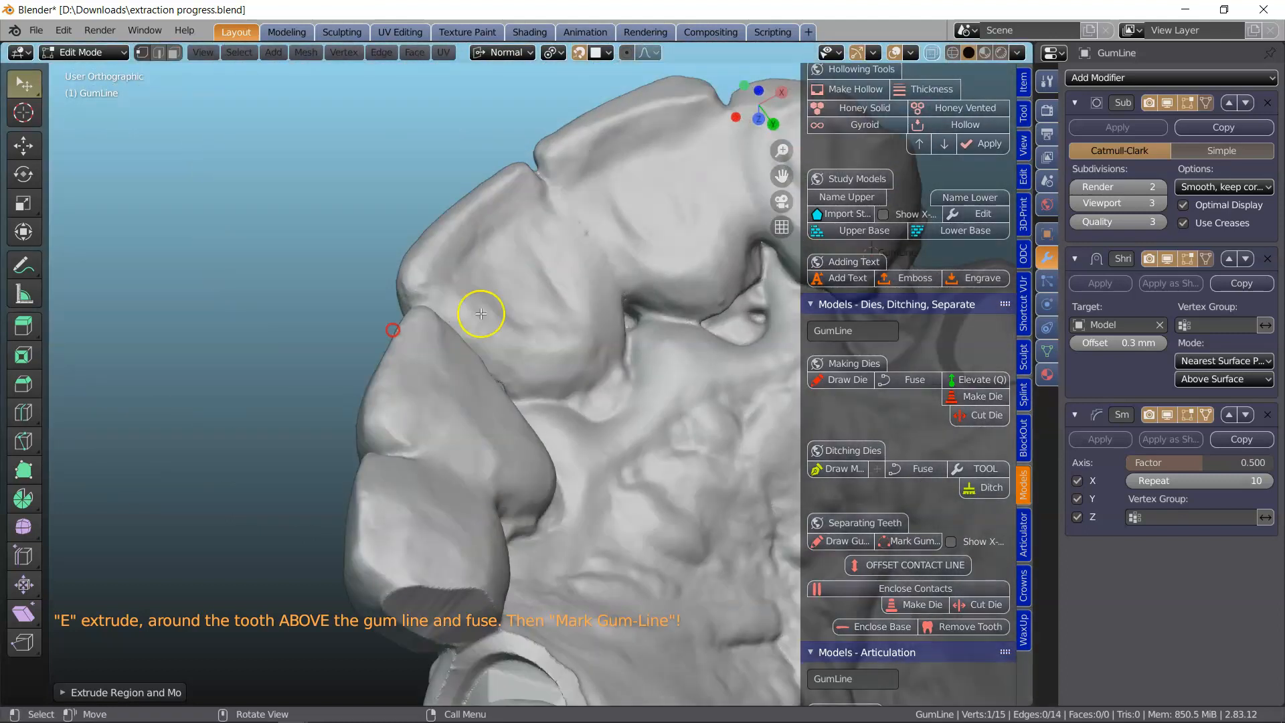
key(e)
click(635, 321)
key(e)
click(647, 322)
key(e)
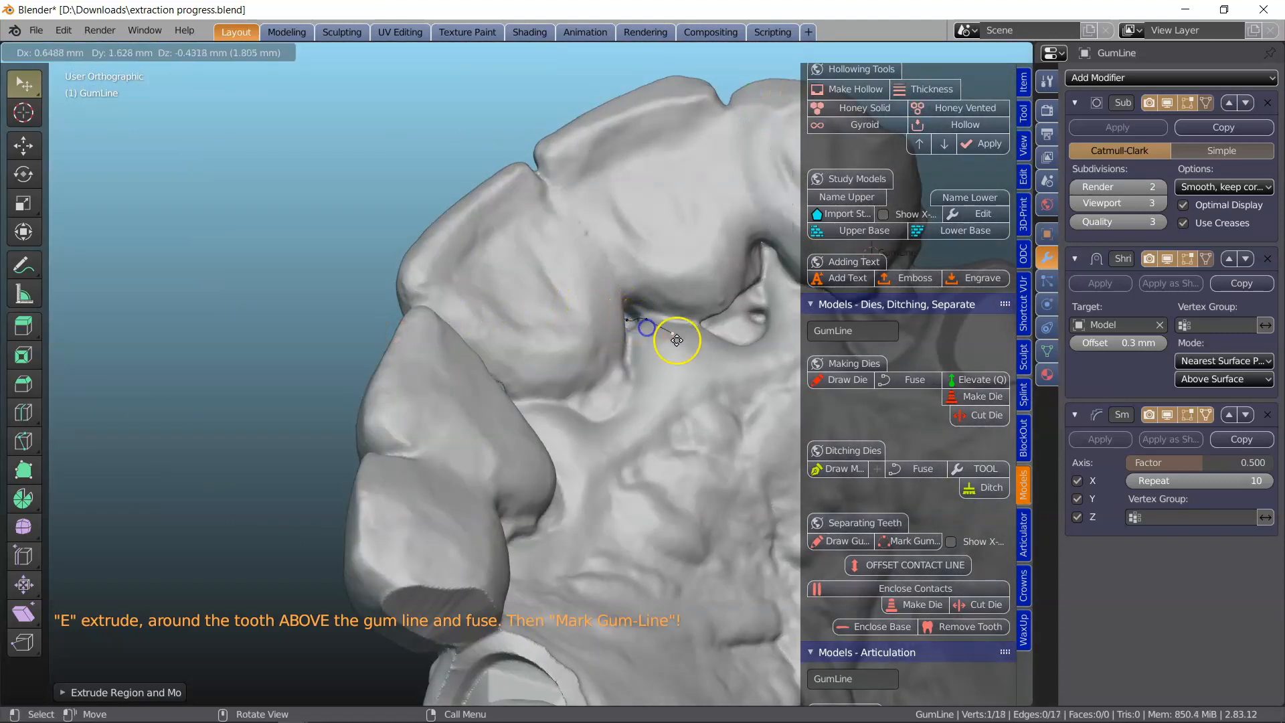
click(674, 338)
Extend the gum line along the front tooth's inner margin, passing below the recess behind it
shift+middle_drag(675, 338, 384, 334)
scroll(413, 369, down, 2)
scroll(422, 382, up, 5)
middle_drag(566, 275, 473, 322)
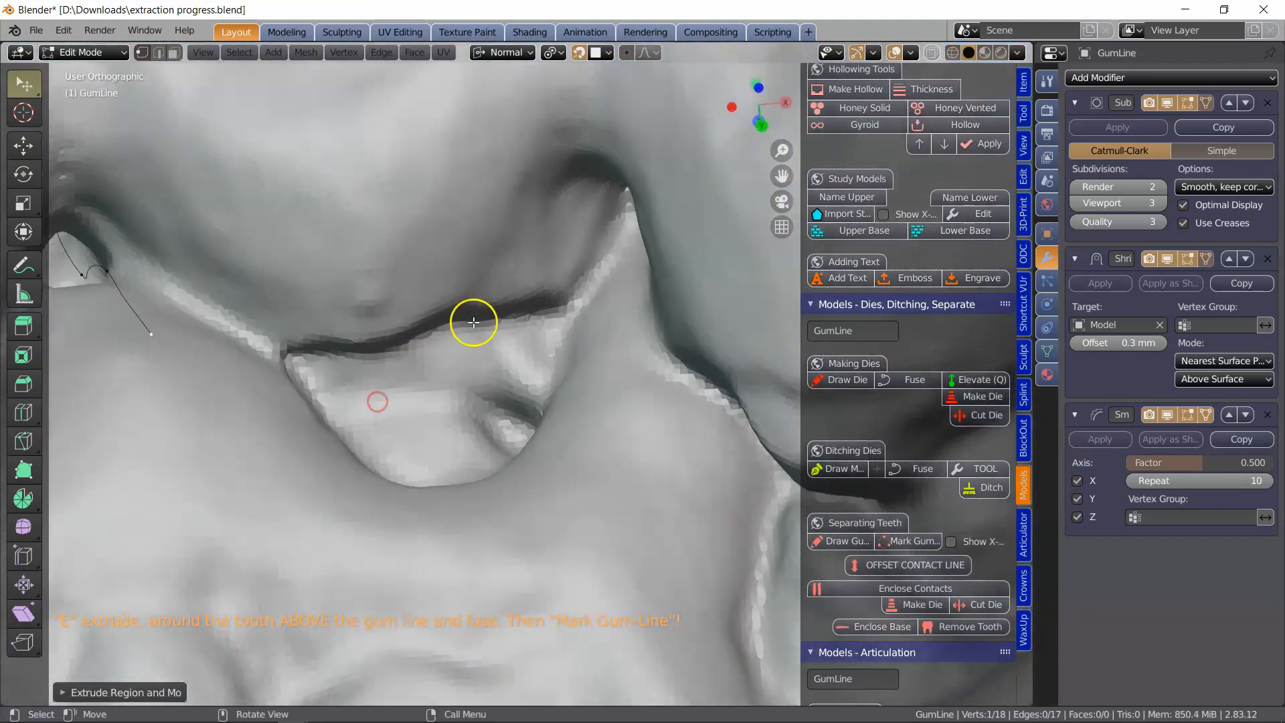
middle_drag(604, 216, 497, 347)
ctrl+right_click(281, 362)
key(e)
click(327, 412)
key(e)
click(404, 455)
key(e)
click(475, 465)
Extrude the gum line from the recess up to the inner gum peak next to the tooth beside the gap
key(e)
click(503, 439)
key(e)
click(554, 386)
key(e)
click(598, 326)
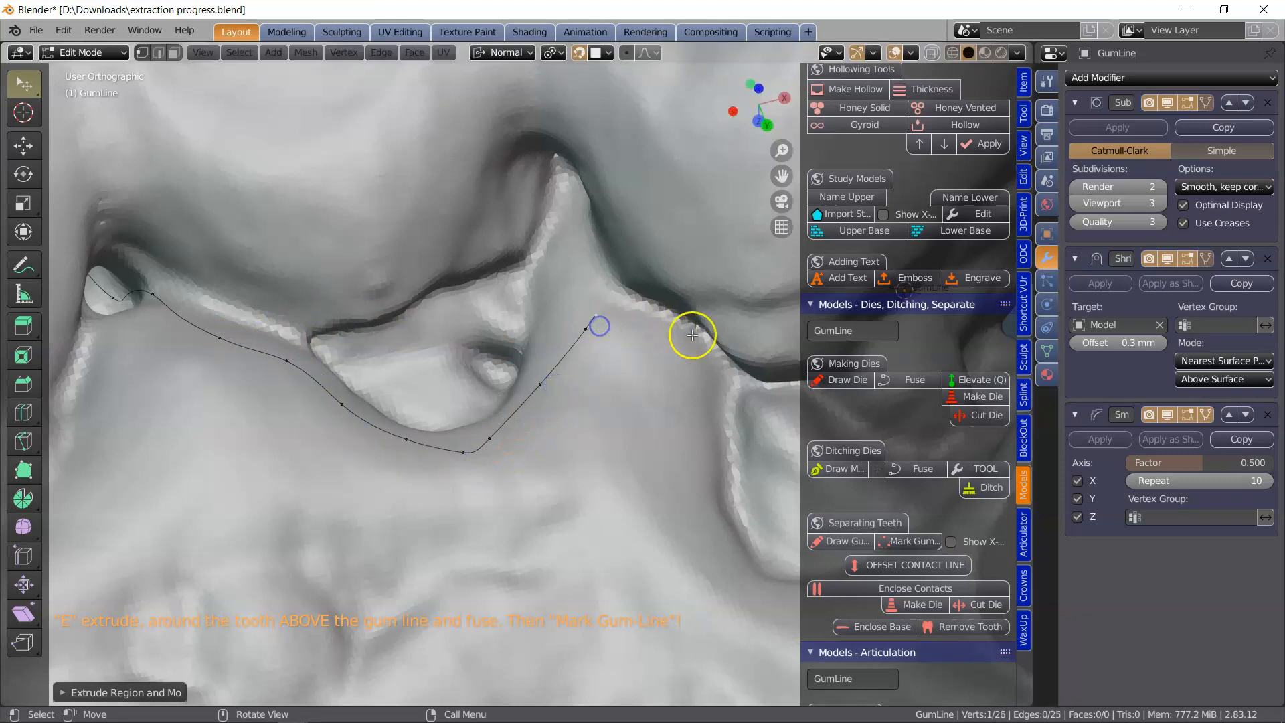
Extrude the gum line from the inner gum peak along the inner margin of the tooth beside the gap
key(e)
click(681, 355)
middle_drag(681, 355, 625, 346)
key(e)
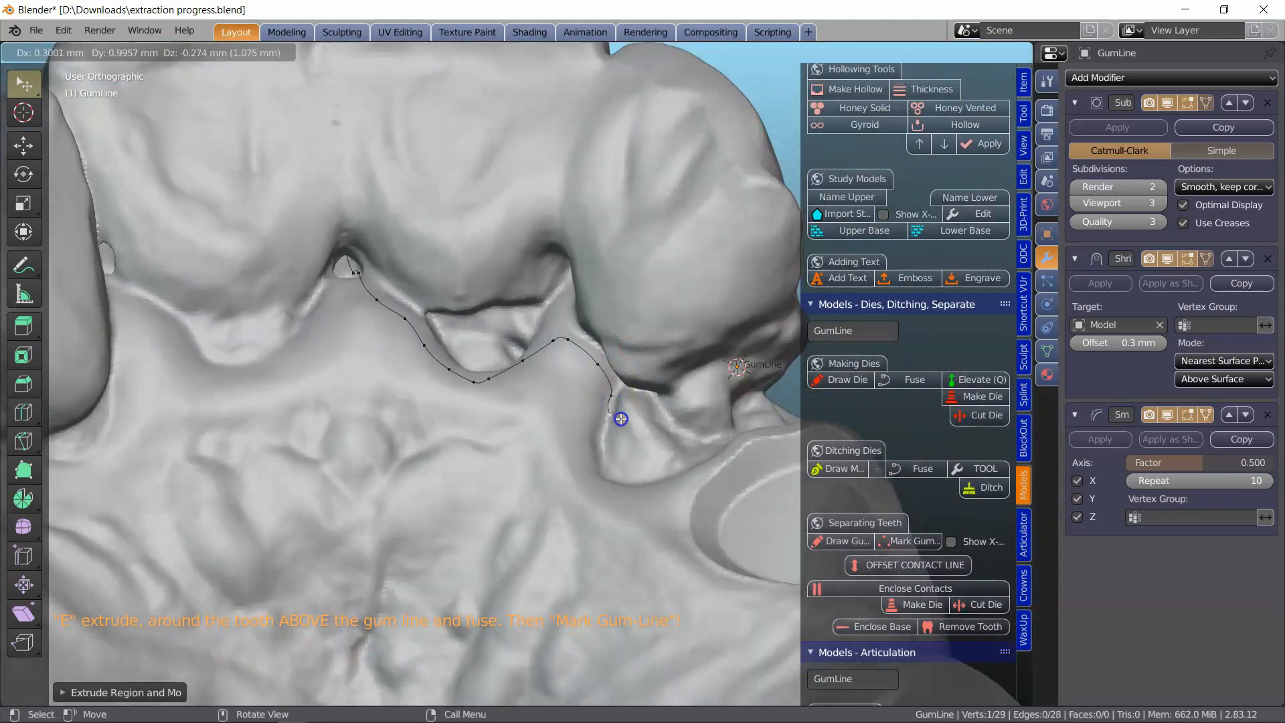
click(657, 438)
key(e)
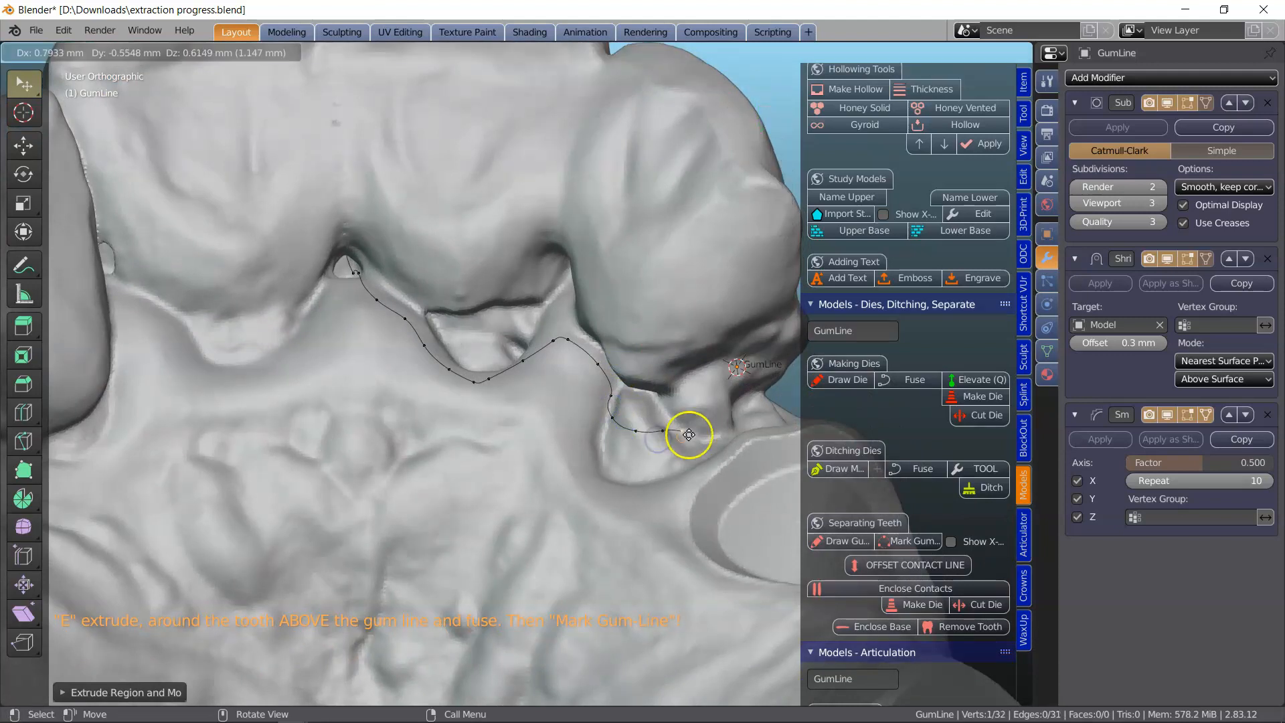
click(703, 435)
Carry the gum line around the gap side of the end tooth and join it to its starting point
middle_drag(702, 435, 361, 384)
key(e)
click(381, 402)
key(e)
click(403, 425)
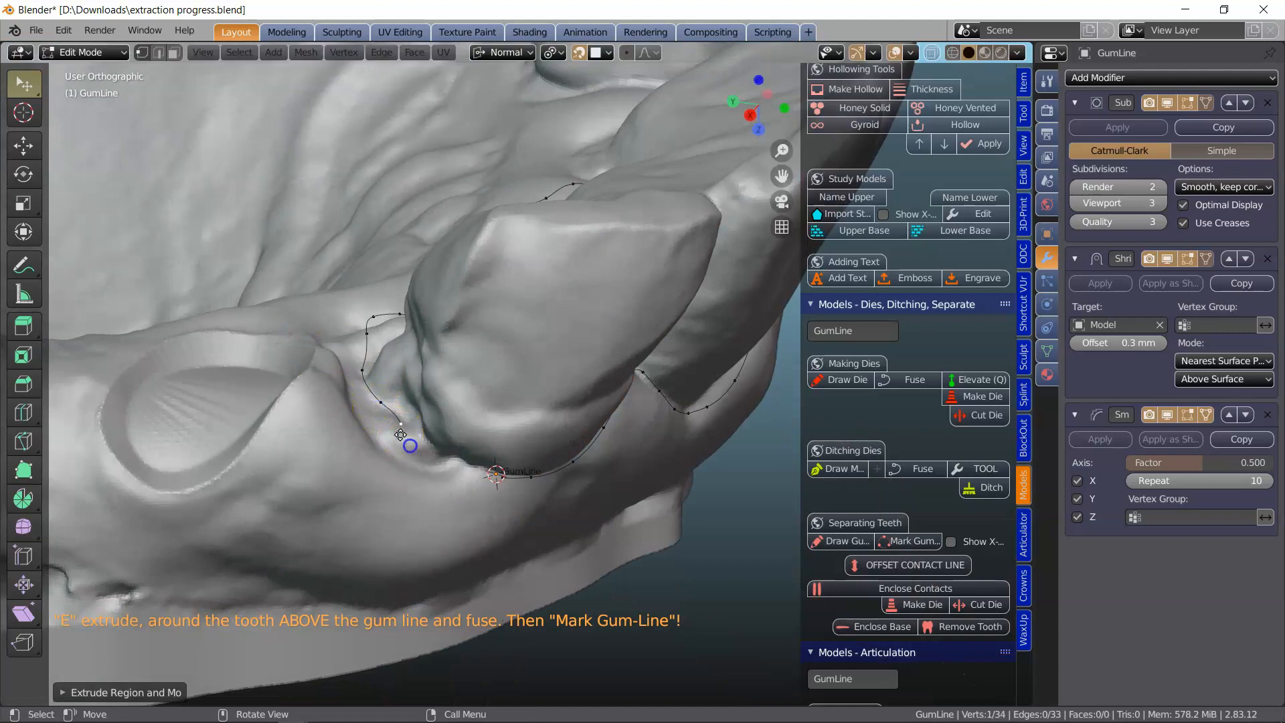
key(e)
click(417, 454)
key(e)
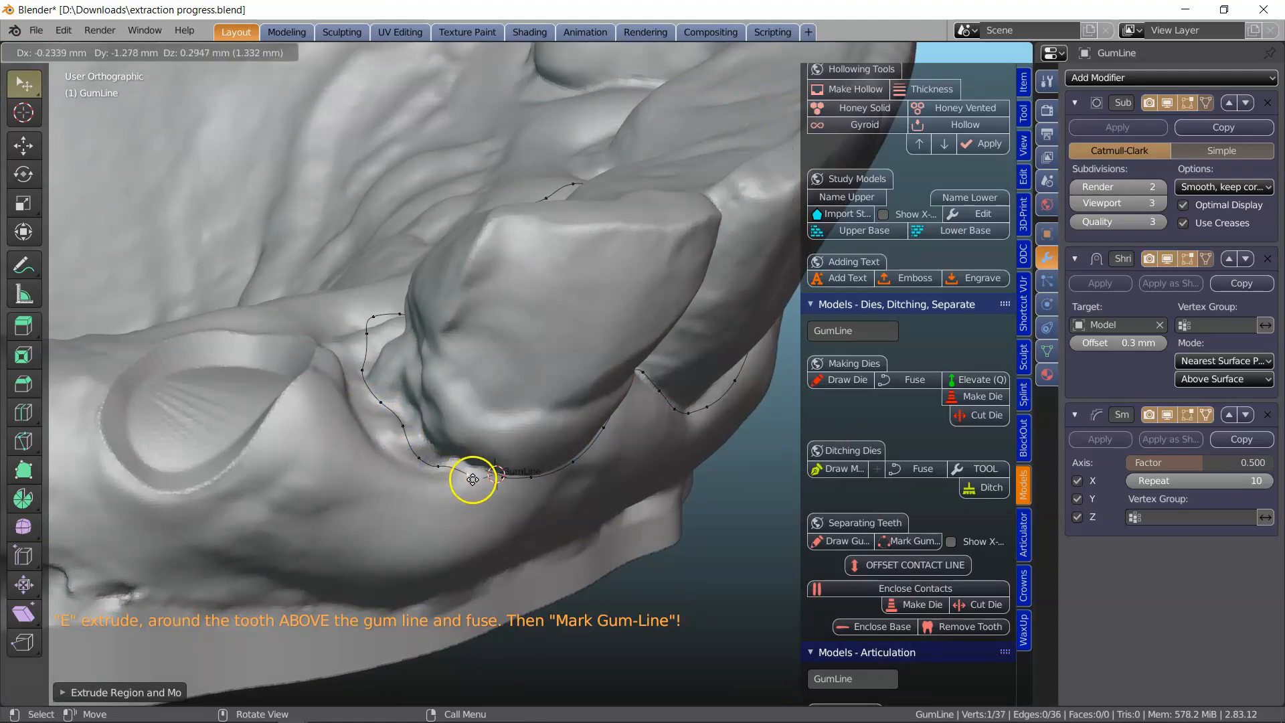
click(469, 477)
shift+click(496, 477)
key(f)
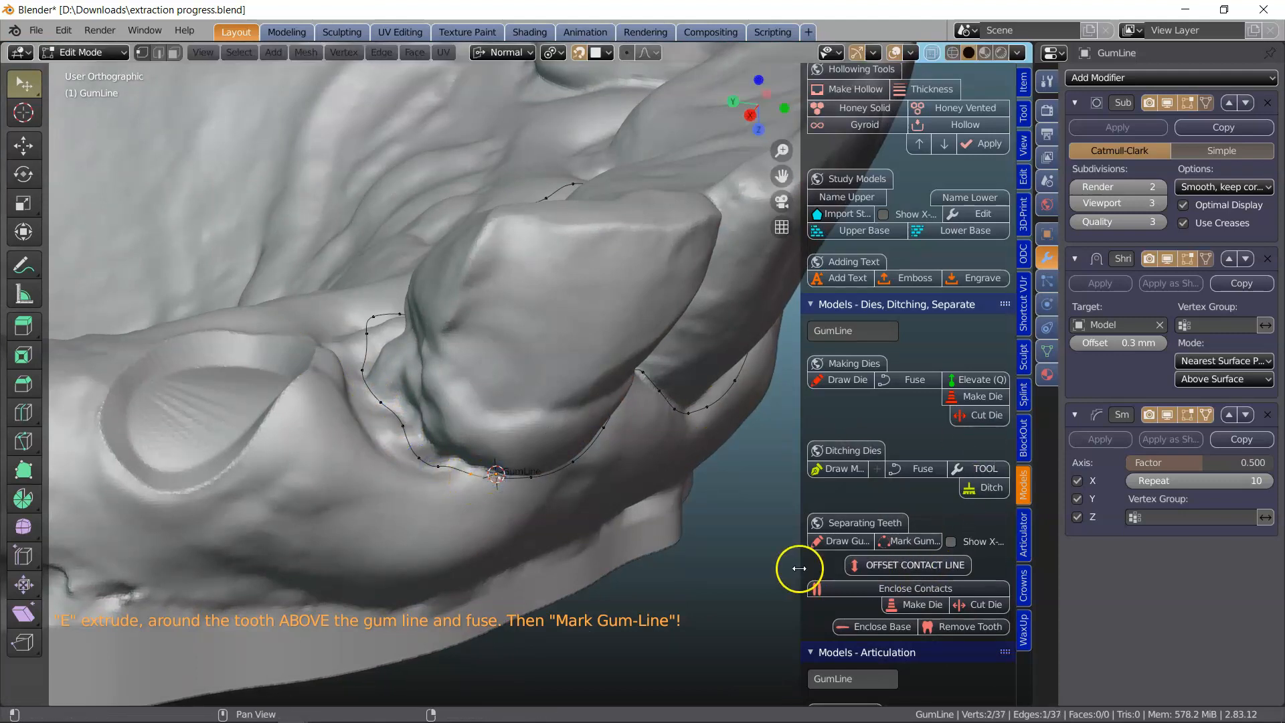
Mark the gum line and offset a contact line from the outer vertex just below the contact between the central teeth
click(912, 541)
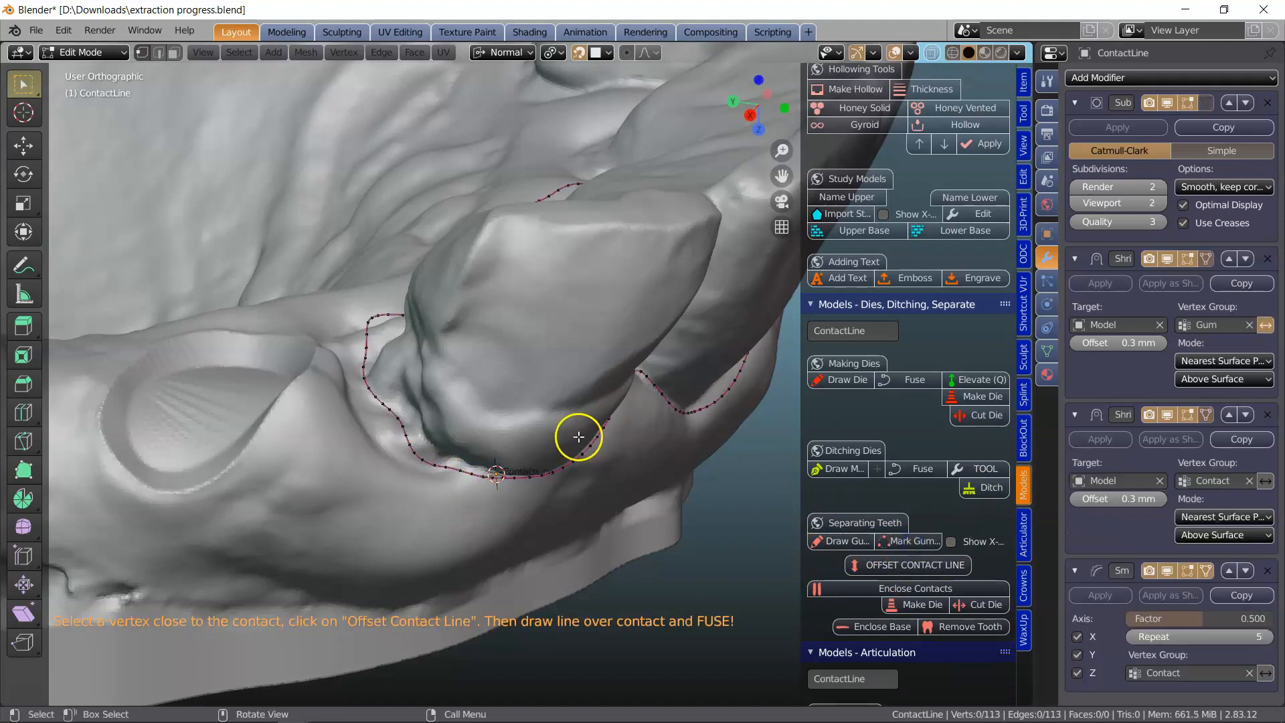
shift+middle_drag(606, 417, 207, 416)
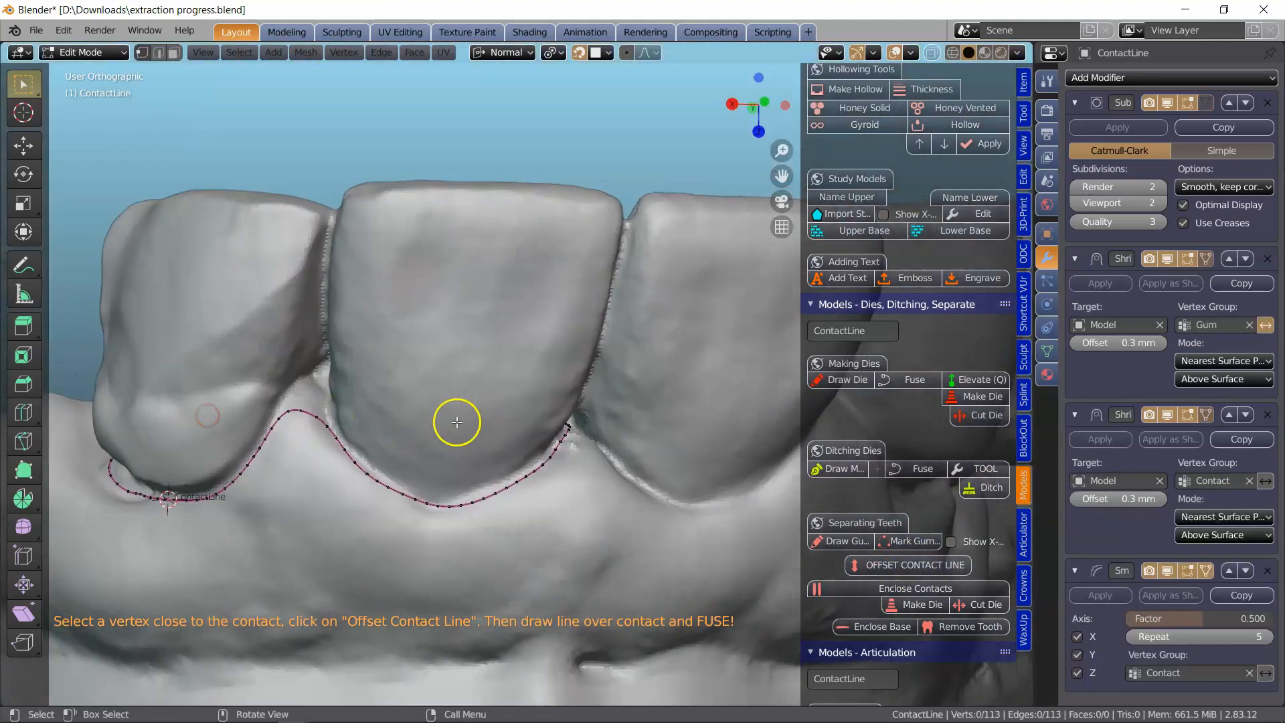
middle_drag(456, 422, 402, 435)
scroll(561, 442, down, 1)
scroll(561, 442, up, 6)
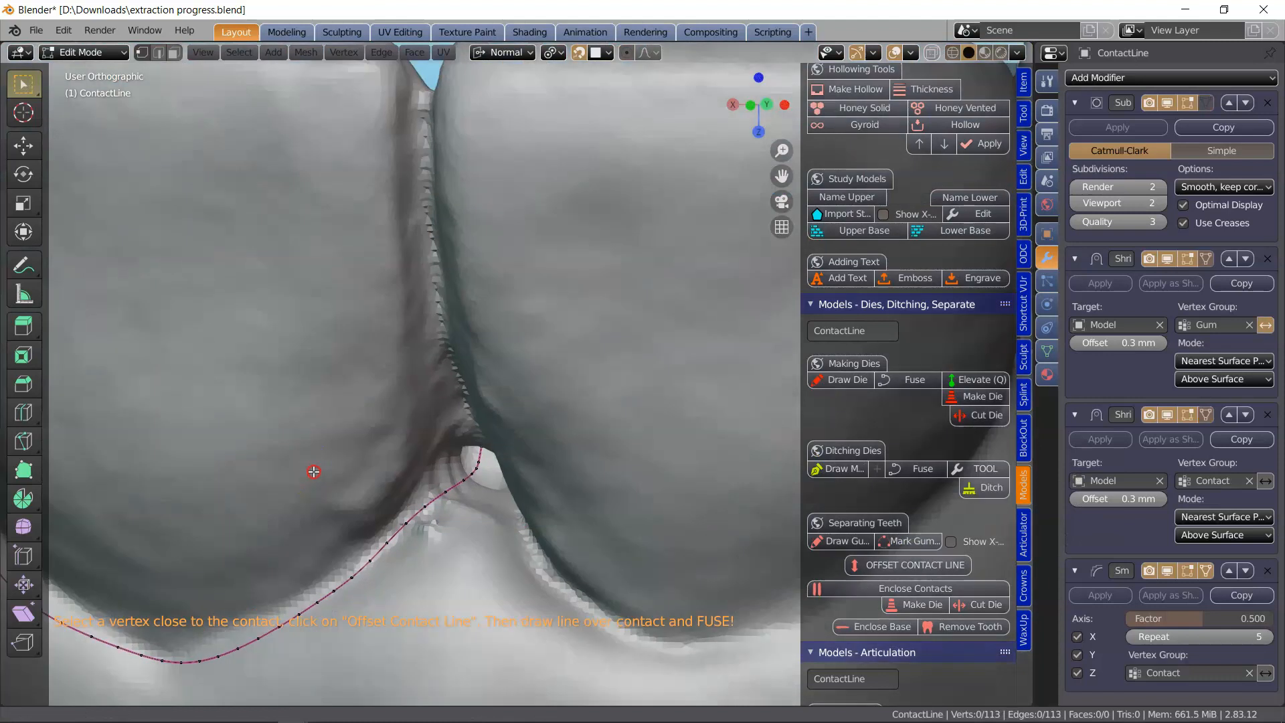
click(445, 494)
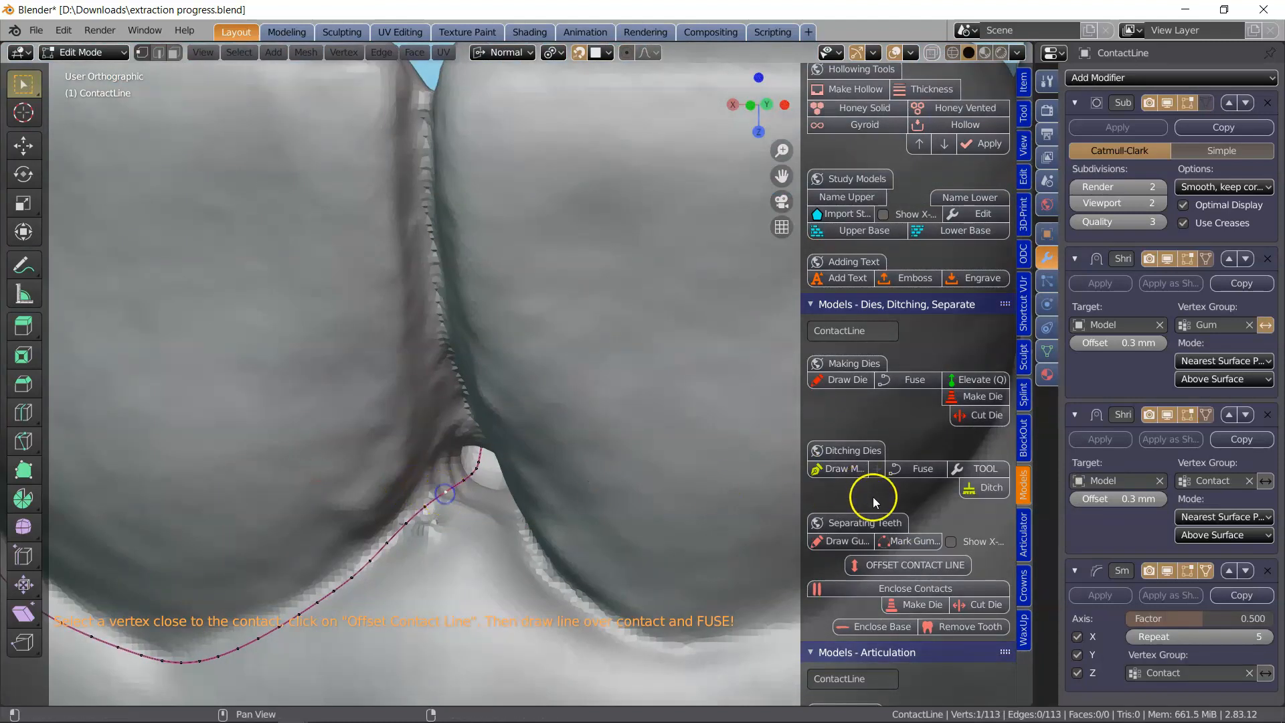
click(903, 565)
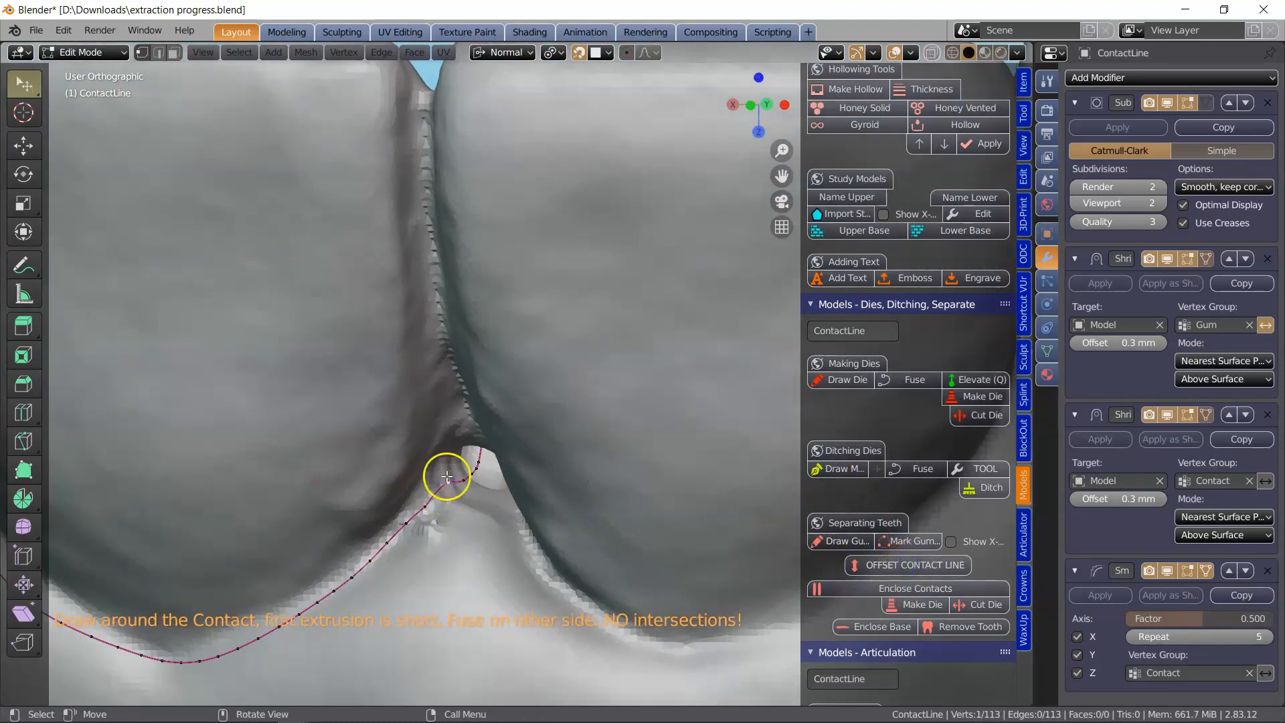
Extrude the contact line up the outer side of the contact between the central teeth to the biting edge
key(e)
click(426, 430)
key(e)
click(427, 422)
key(e)
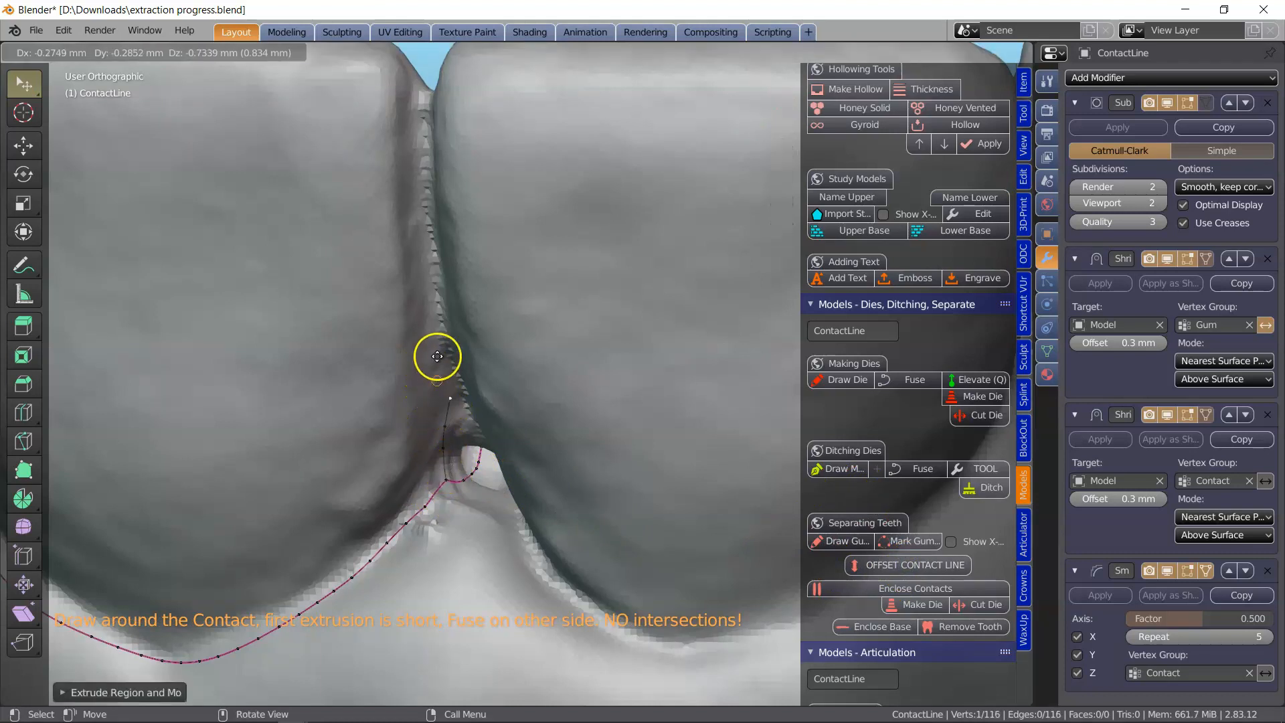
click(410, 236)
key(e)
click(405, 175)
key(e)
click(402, 84)
Continue the contact line over the biting edge and down the inner side of the central teeth
scroll(254, 278, down, 3)
middle_drag(254, 277, 528, 424)
key(e)
click(443, 245)
key(e)
click(431, 269)
key(e)
click(368, 410)
Extrude the contact line down to the inner gum margin and fuse it to the nearest gum line vertex
middle_drag(368, 410, 398, 424)
scroll(399, 424, up, 4)
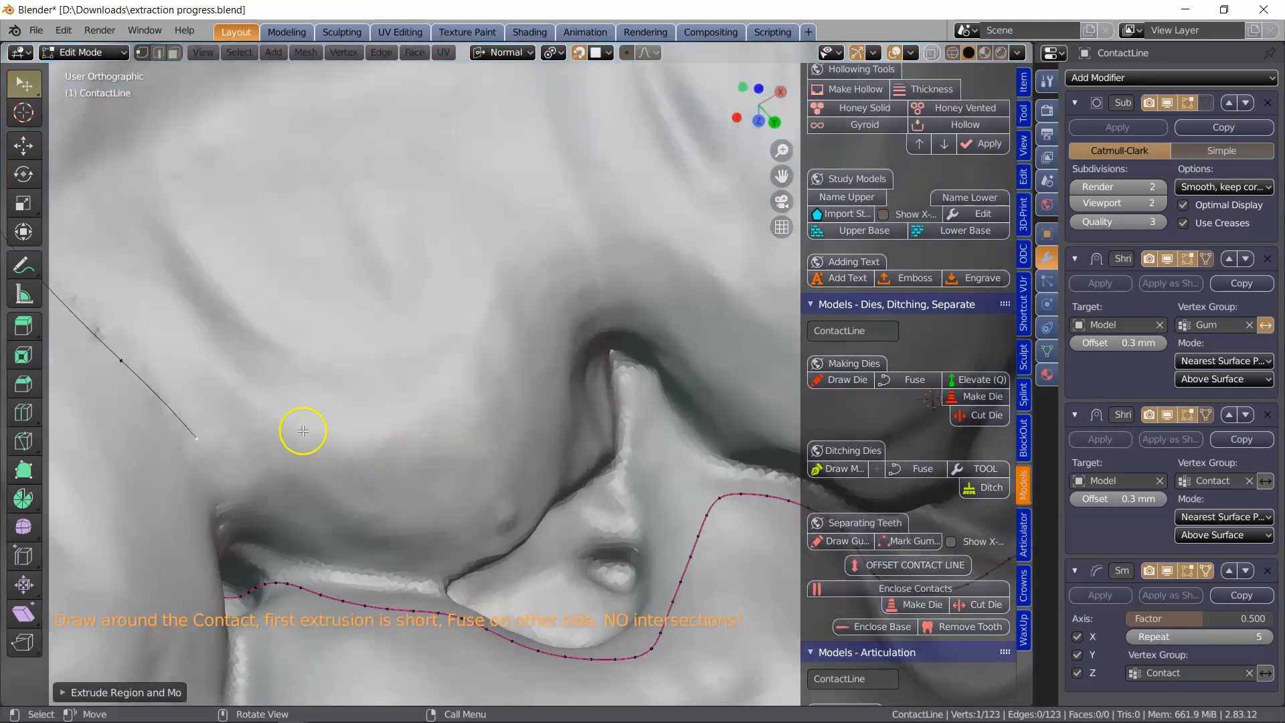
key(e)
click(284, 518)
key(e)
click(292, 550)
shift+click(292, 578)
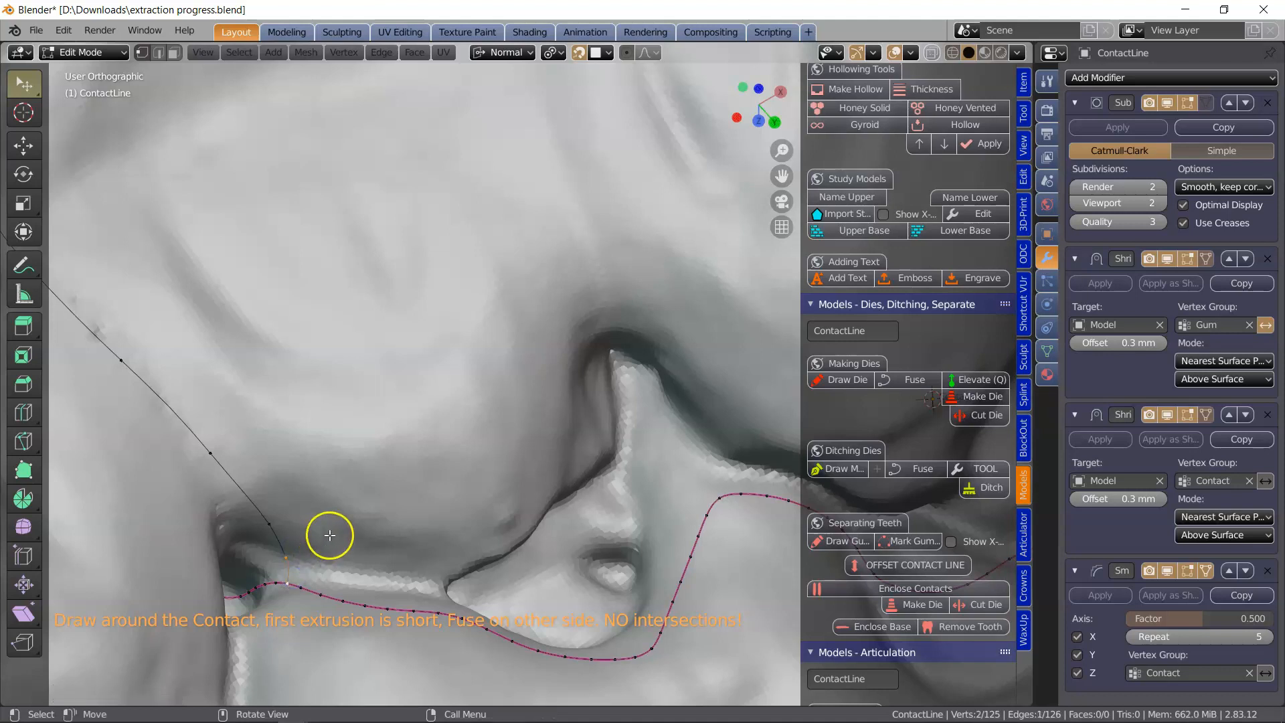
Examine the contact line between the central teeth from above and from the outer side for intersections
scroll(329, 534, down, 4)
middle_drag(324, 448, 545, 402)
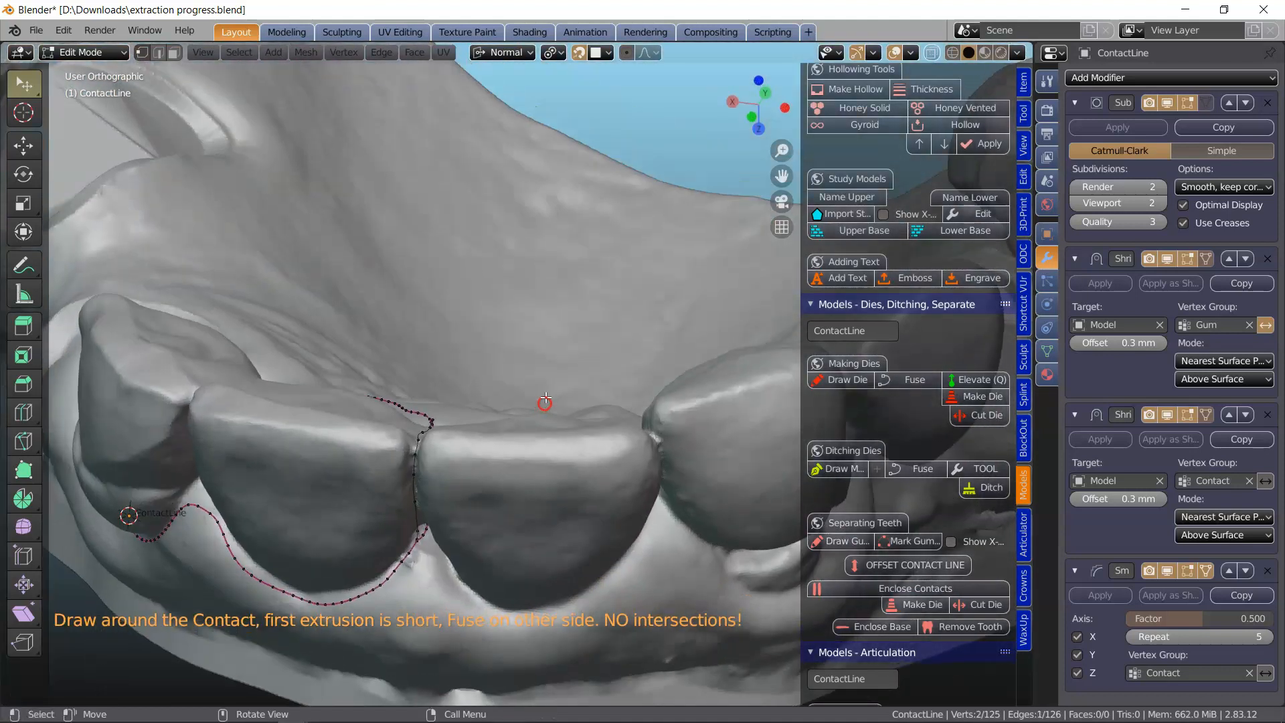
scroll(416, 496, up, 6)
shift+middle_drag(416, 496, 613, 259)
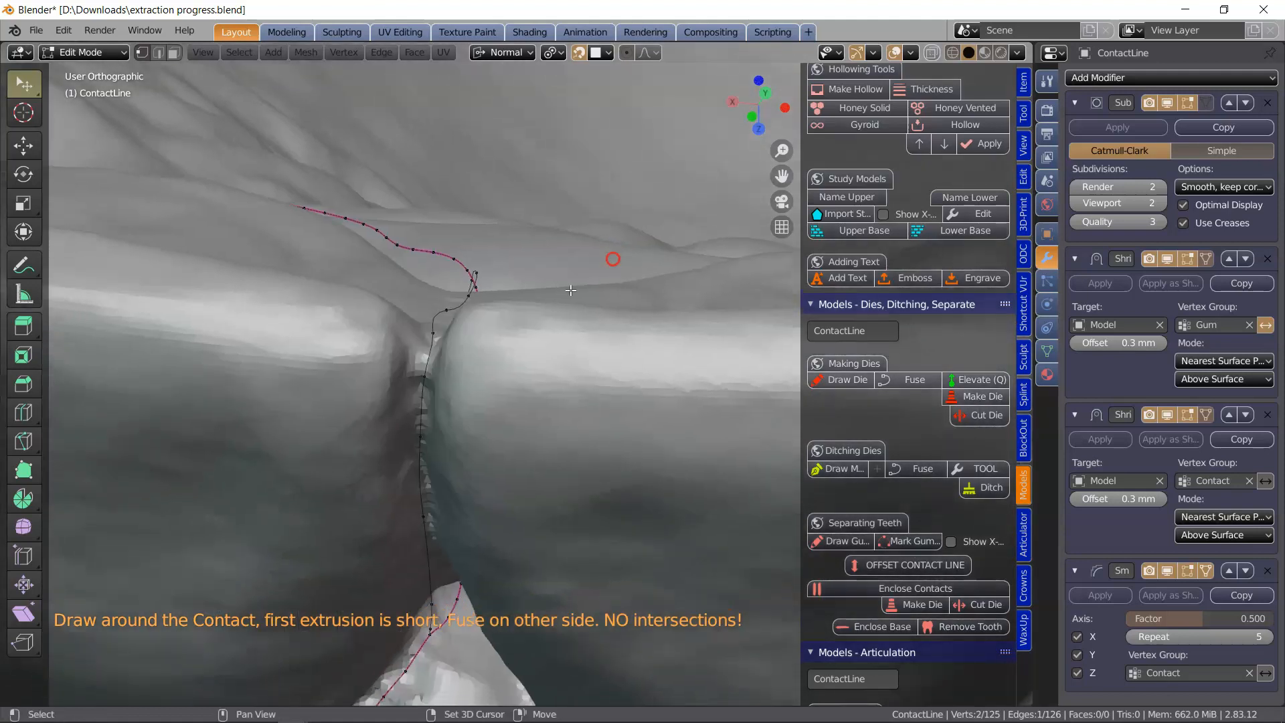
scroll(525, 324, down, 6)
middle_drag(542, 306, 516, 367)
middle_drag(364, 356, 395, 339)
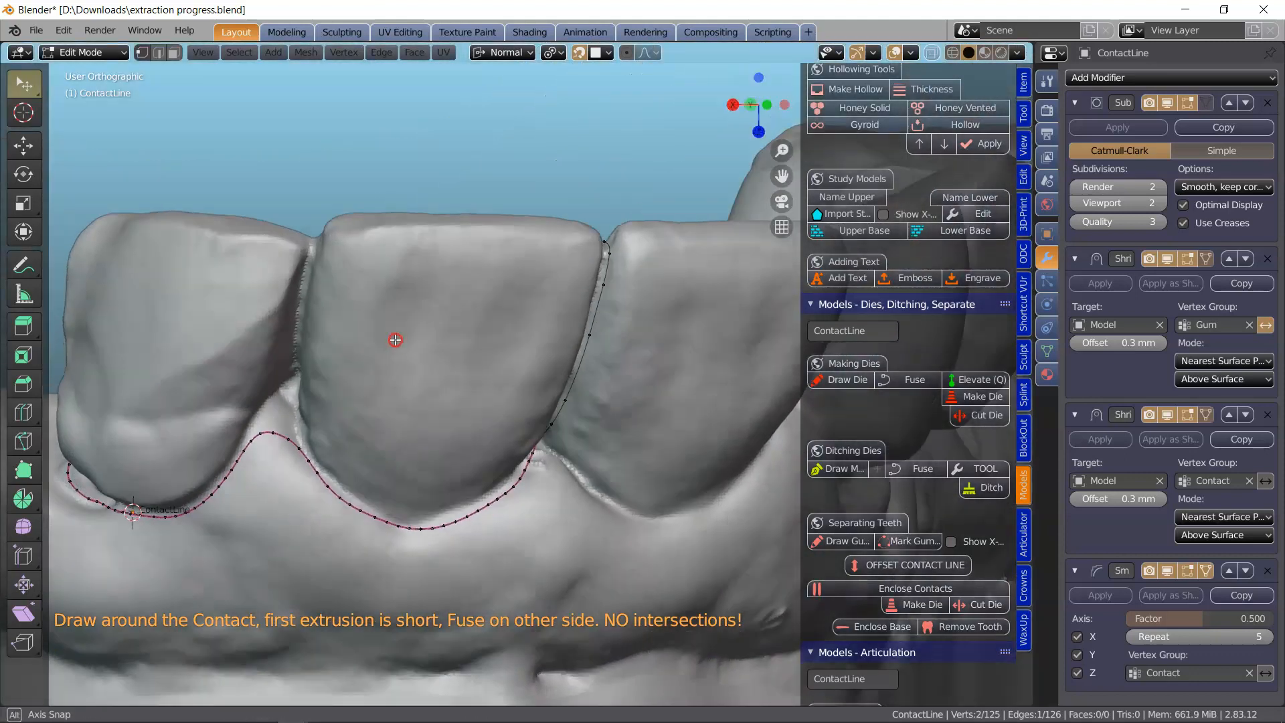
Enclose the contacts and the base of the outlined teeth to build the cutting tool
scroll(396, 340, down, 3)
middle_drag(737, 548, 718, 545)
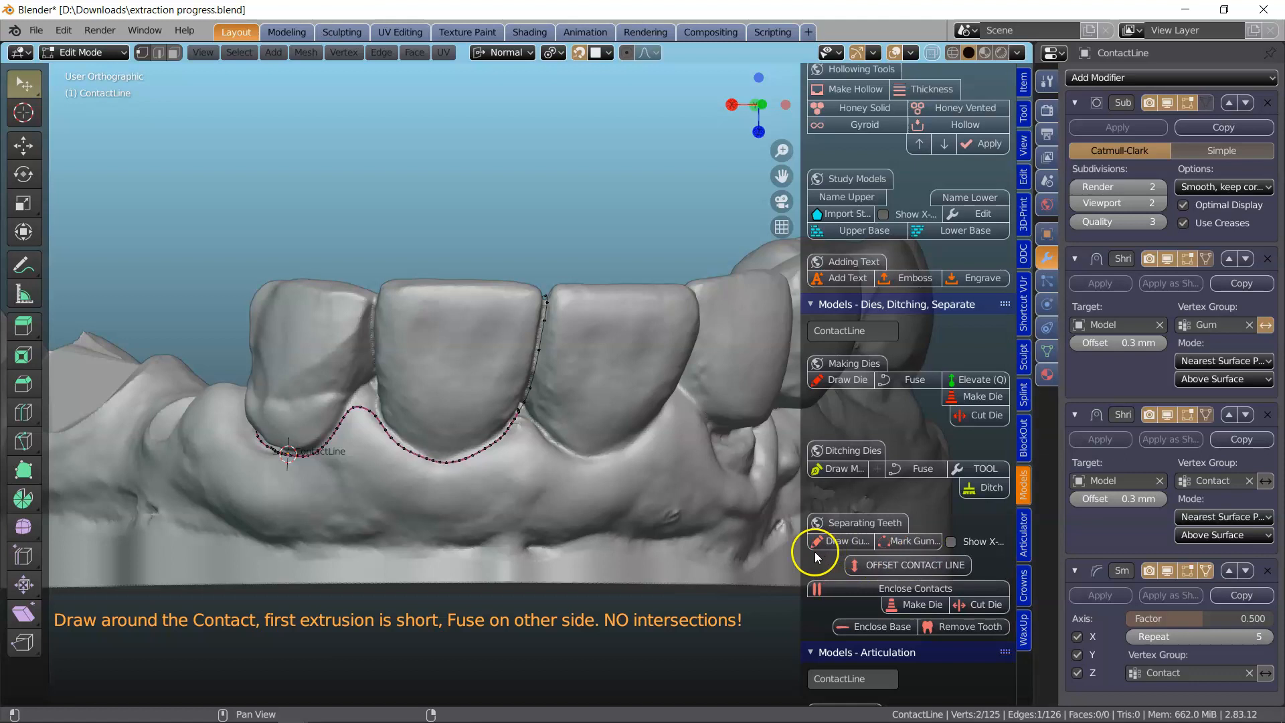
click(854, 589)
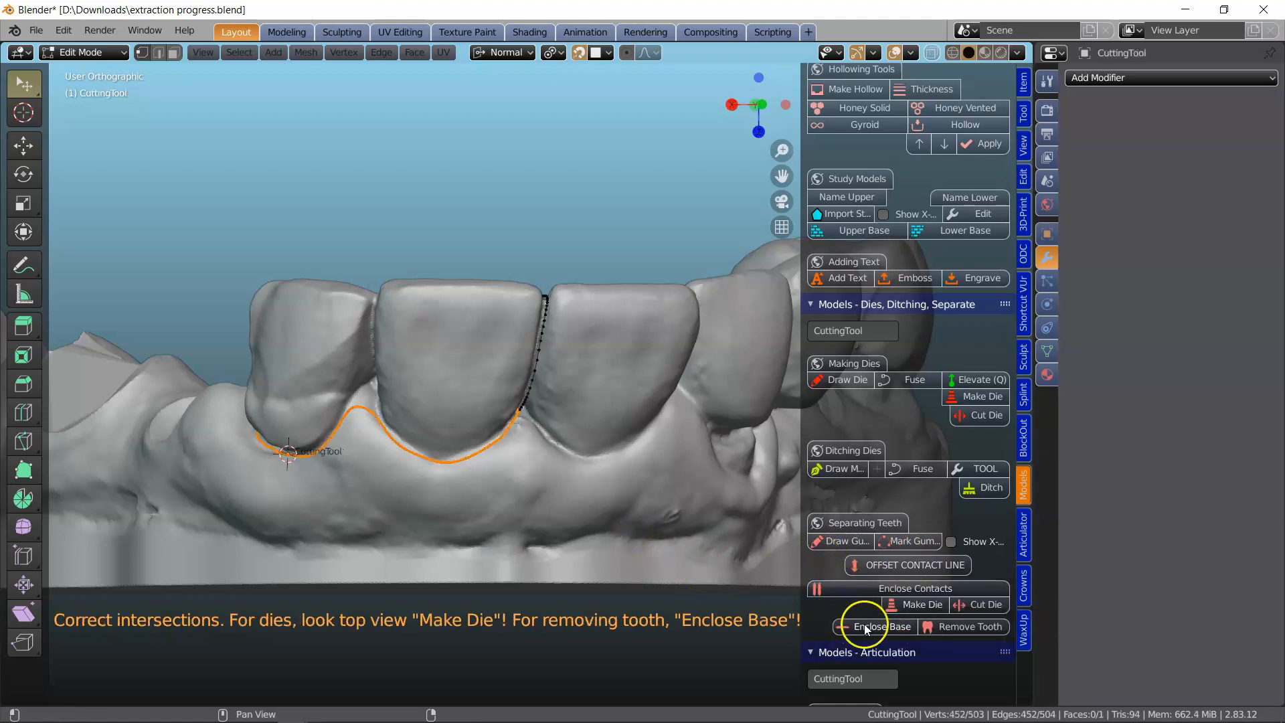
click(879, 626)
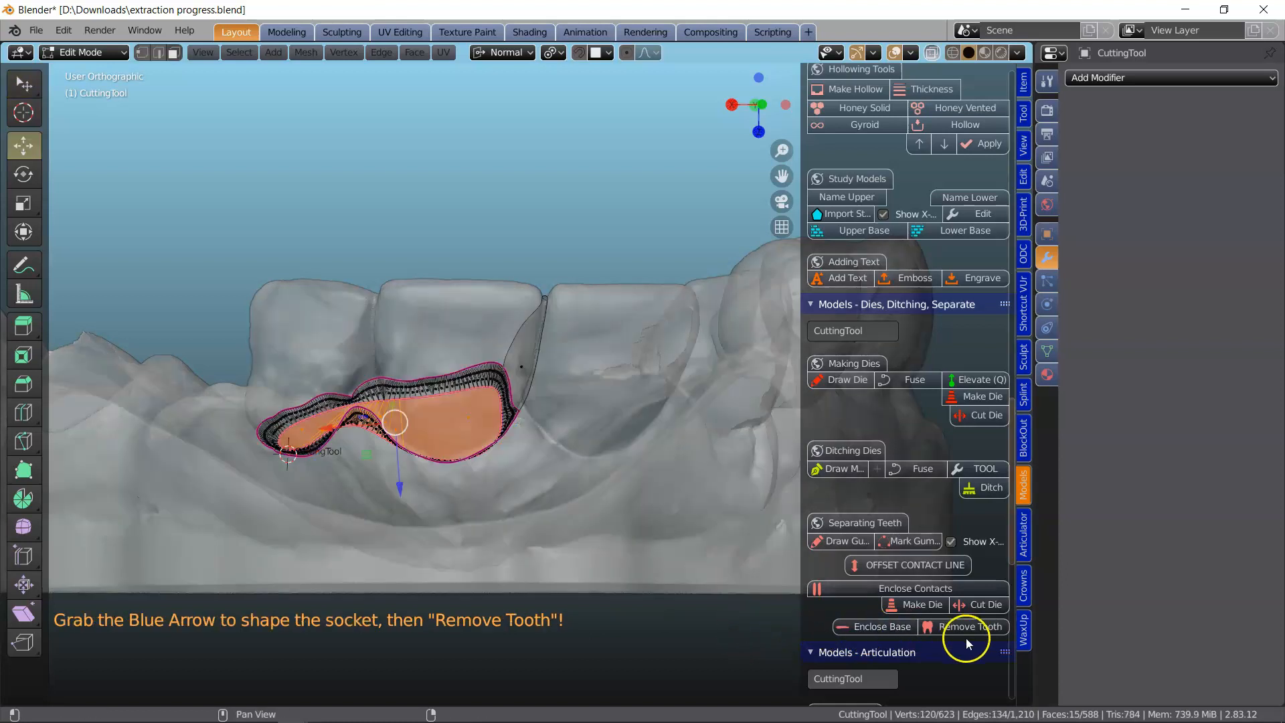
Move the cutting tool's base slightly deeper into the gum to shape the sockets, and remove the outlined teeth
middle_drag(473, 482, 482, 431)
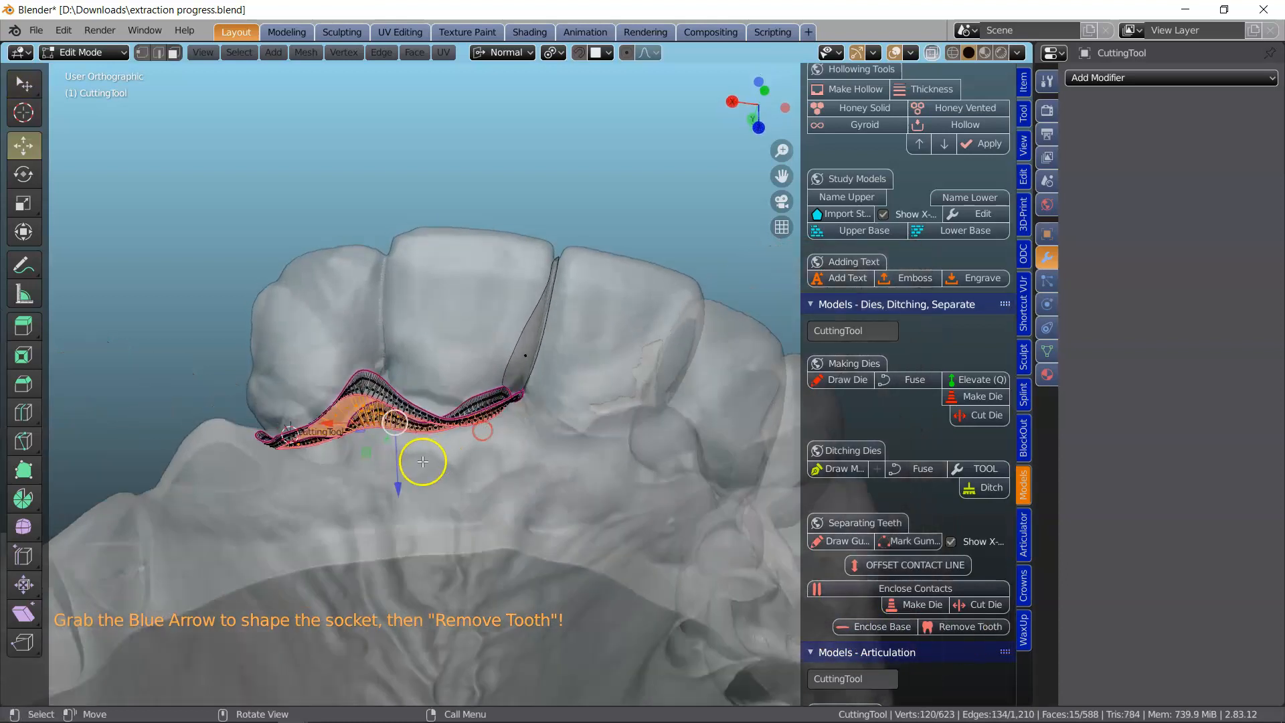
scroll(412, 470, up, 3)
drag(315, 523, 315, 536)
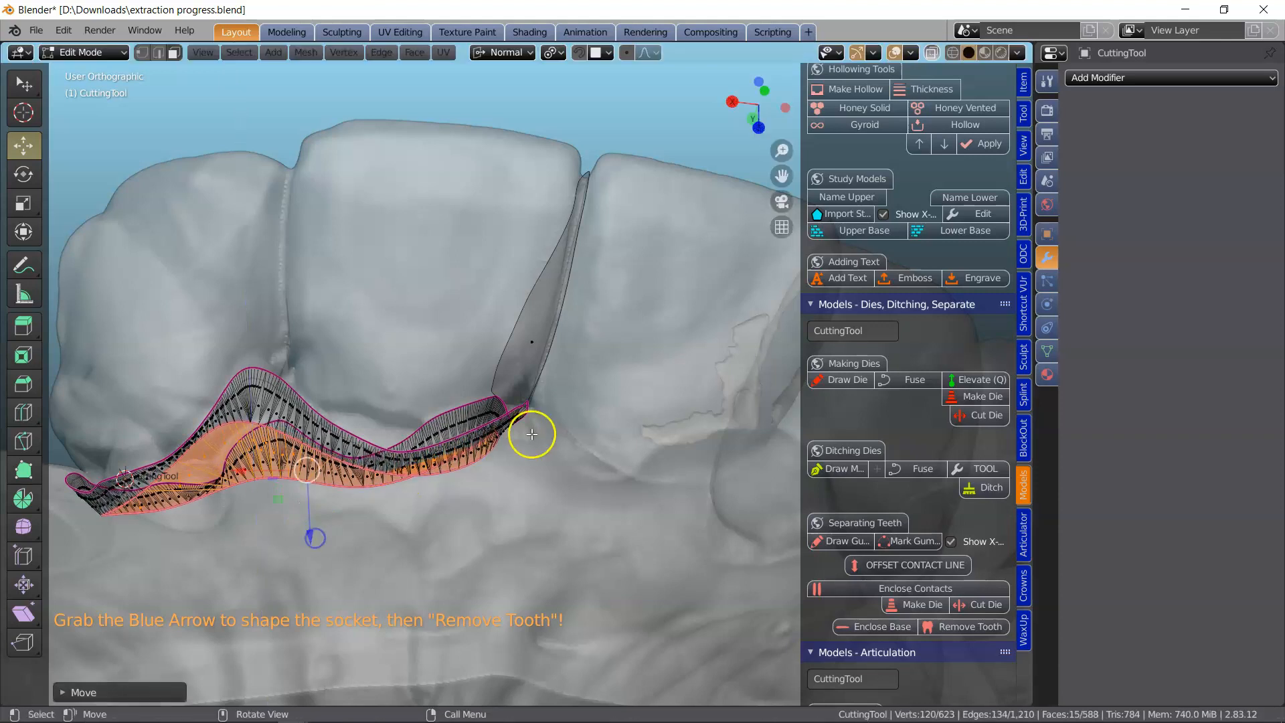
scroll(559, 447, down, 1)
click(955, 627)
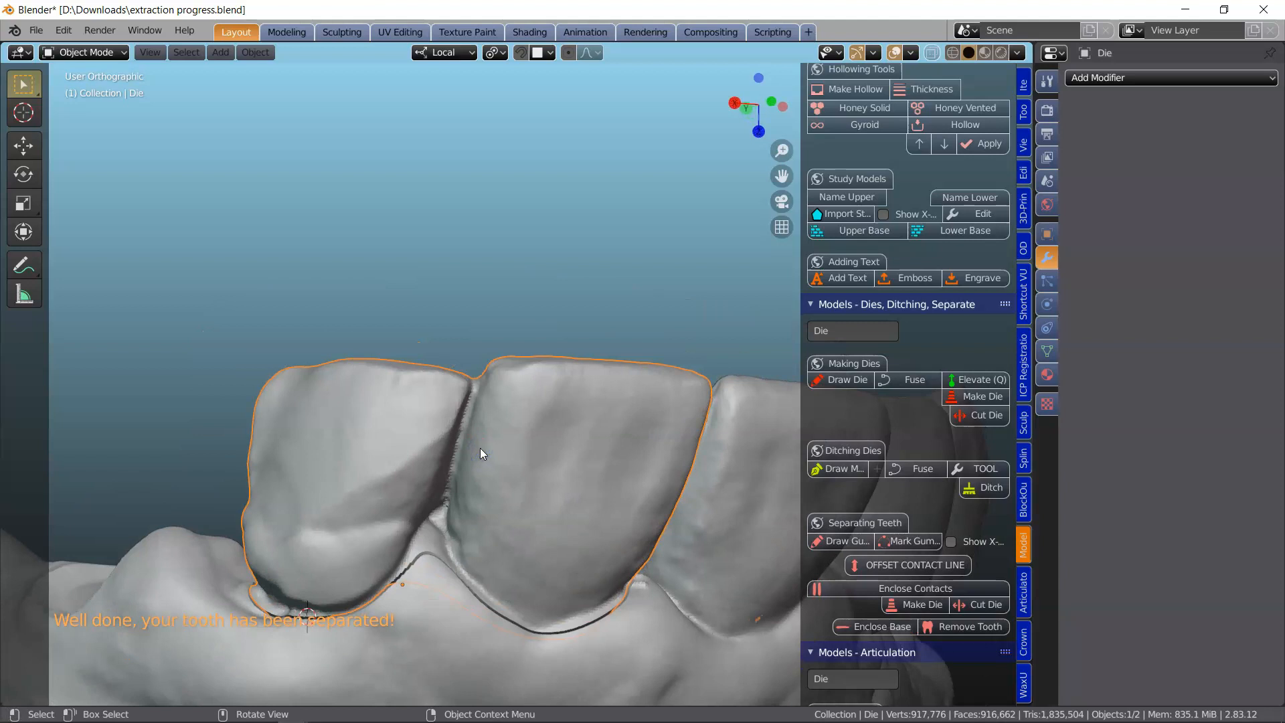
Lift the separated pair of teeth above the model and examine the sockets left underneath
drag(479, 447, 472, 300)
middle_drag(473, 431, 445, 453)
scroll(532, 468, down, 3)
middle_drag(532, 469, 496, 447)
middle_drag(680, 409, 627, 409)
scroll(603, 435, up, 3)
scroll(604, 435, down, 3)
middle_drag(716, 402, 645, 409)
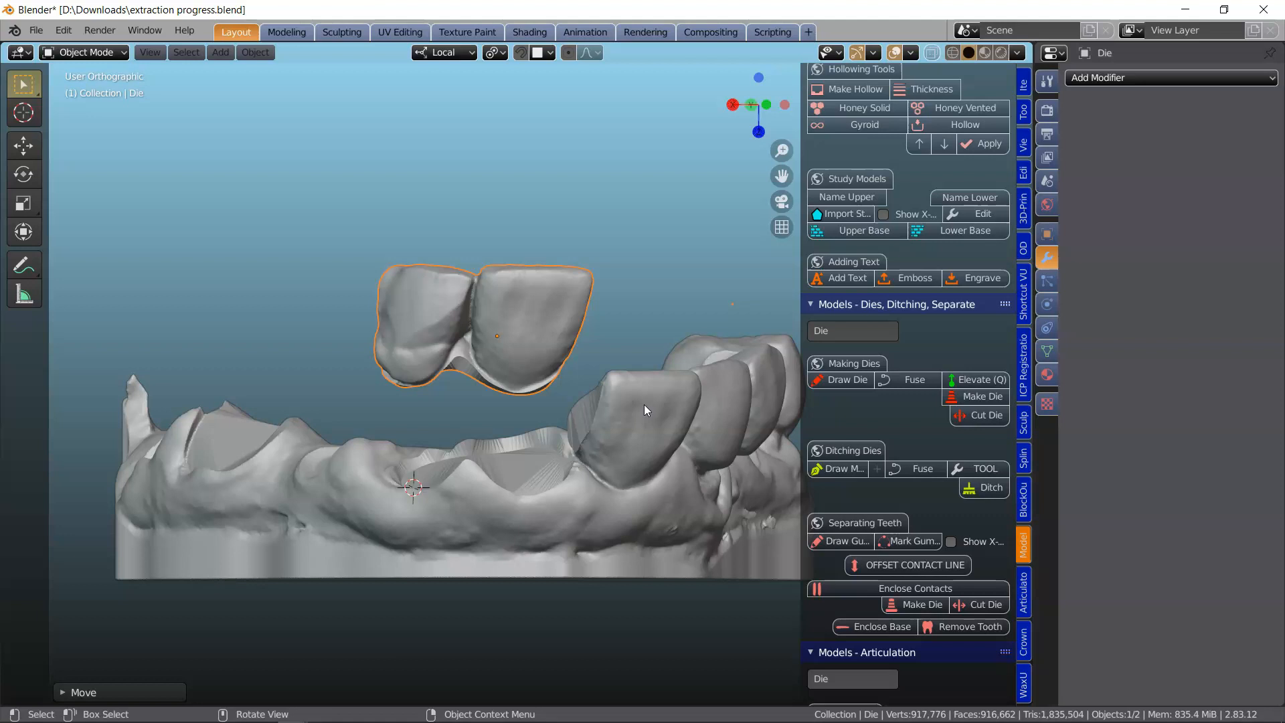
middle_drag(571, 400, 544, 441)
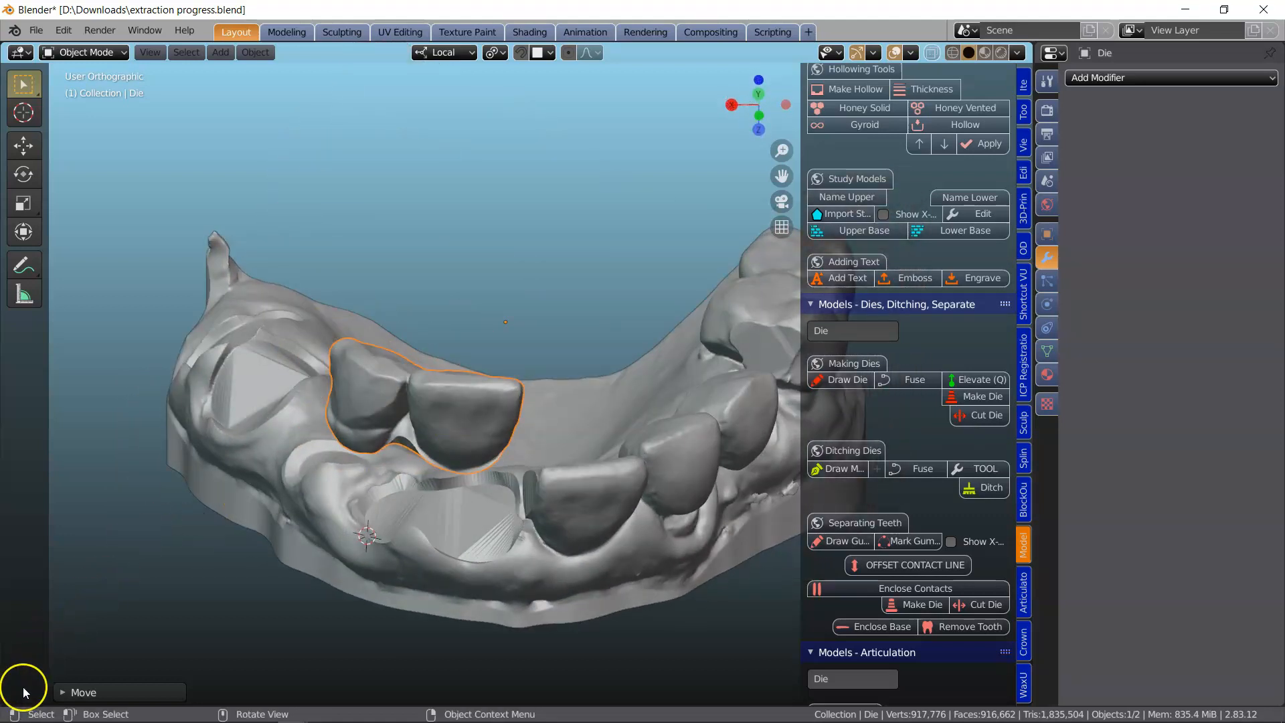